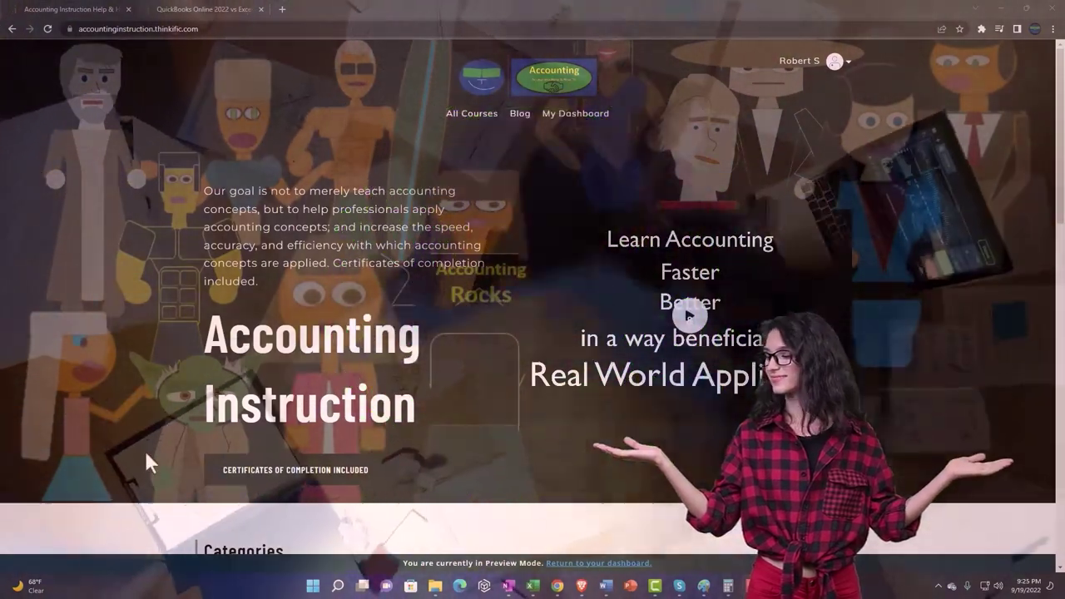
Browse the course categories on the Accounting Instruction site, and view the lesson list of the QuickBooks Online 2022 course.
scroll(147, 456, down, 6)
scroll(146, 453, down, 5)
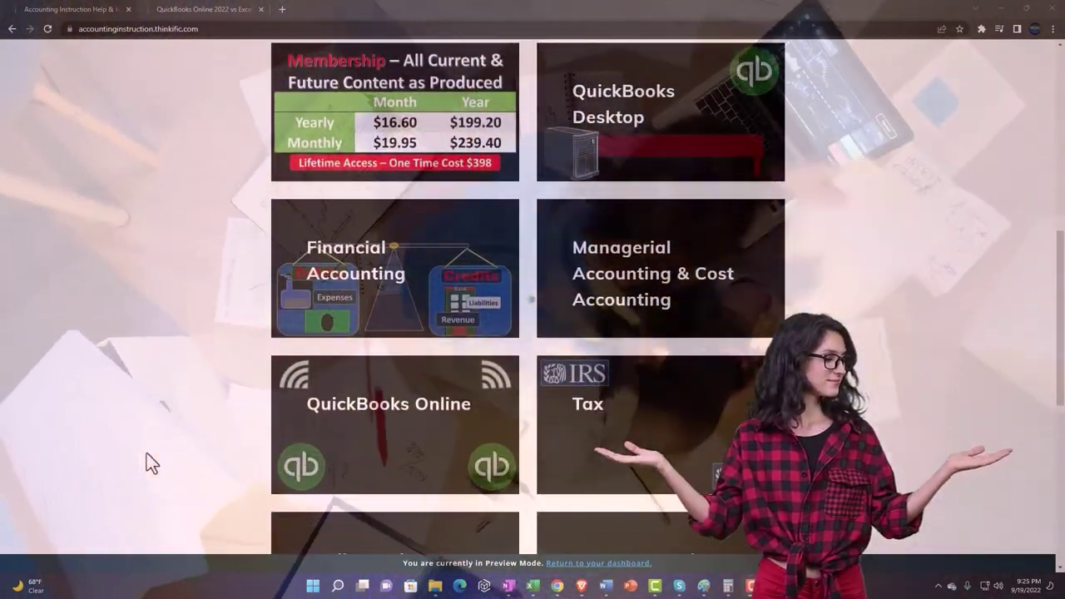
scroll(146, 453, down, 2)
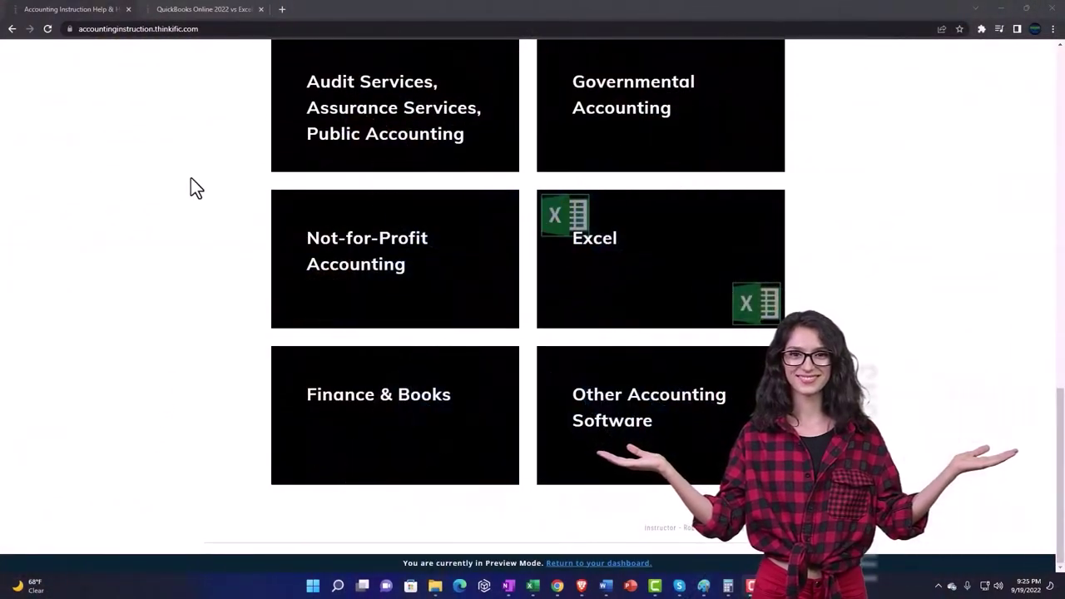
click(190, 10)
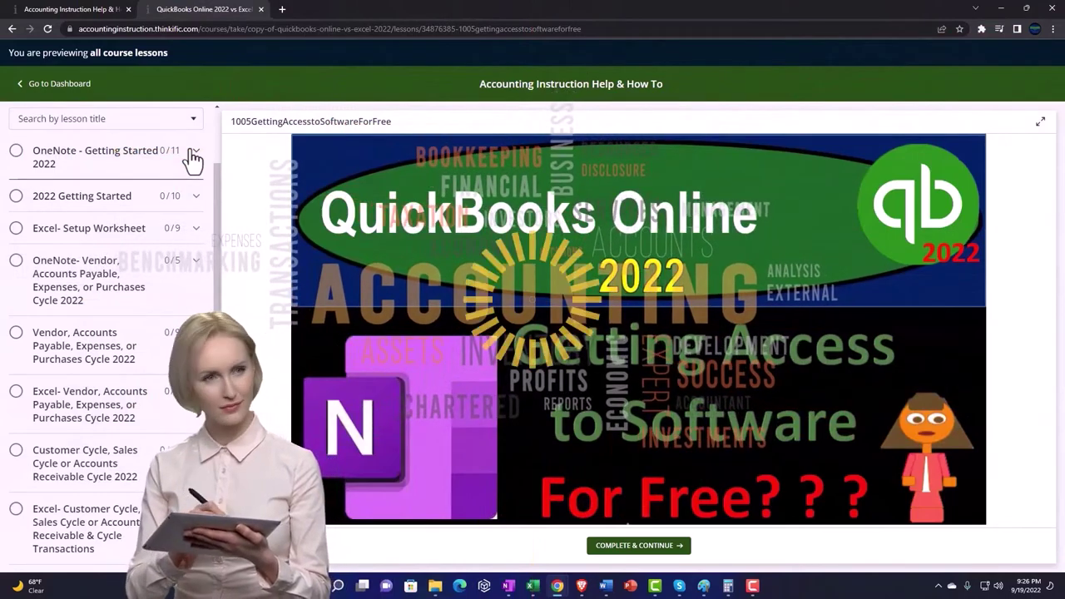
click(193, 158)
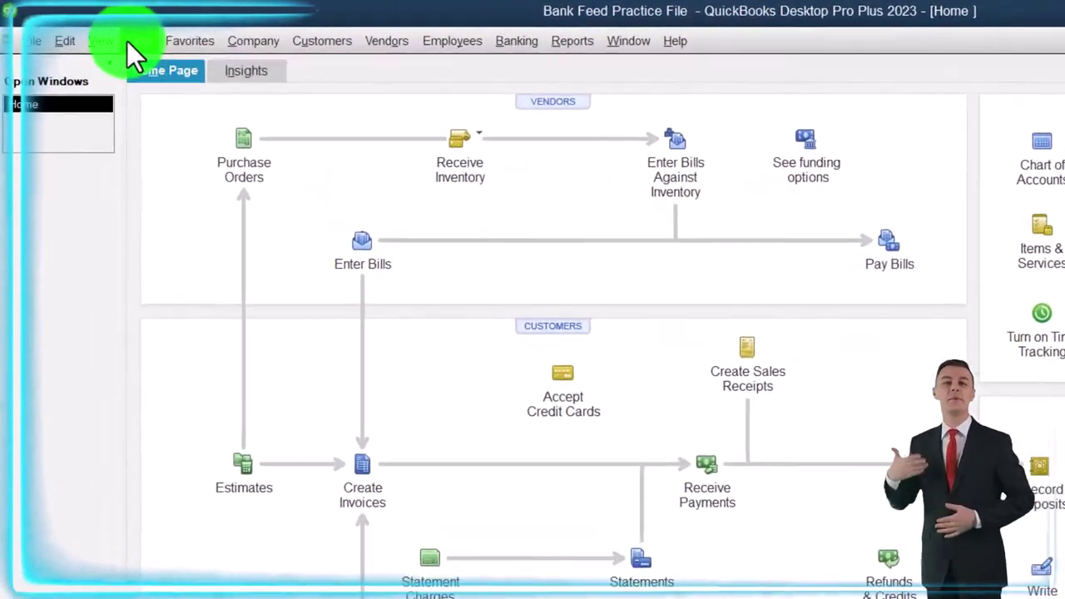
click(69, 28)
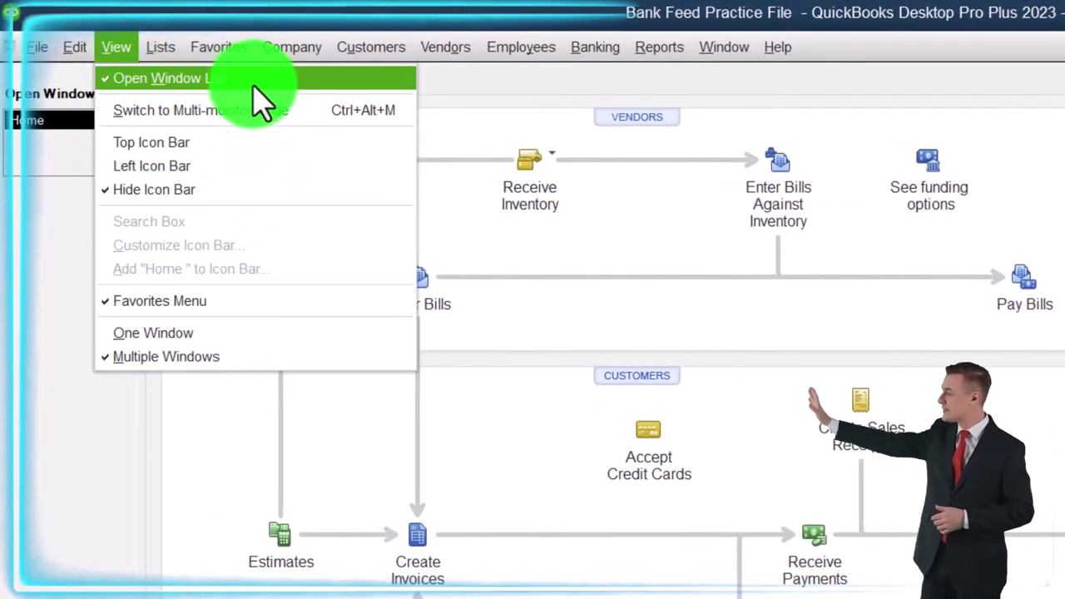
click(83, 246)
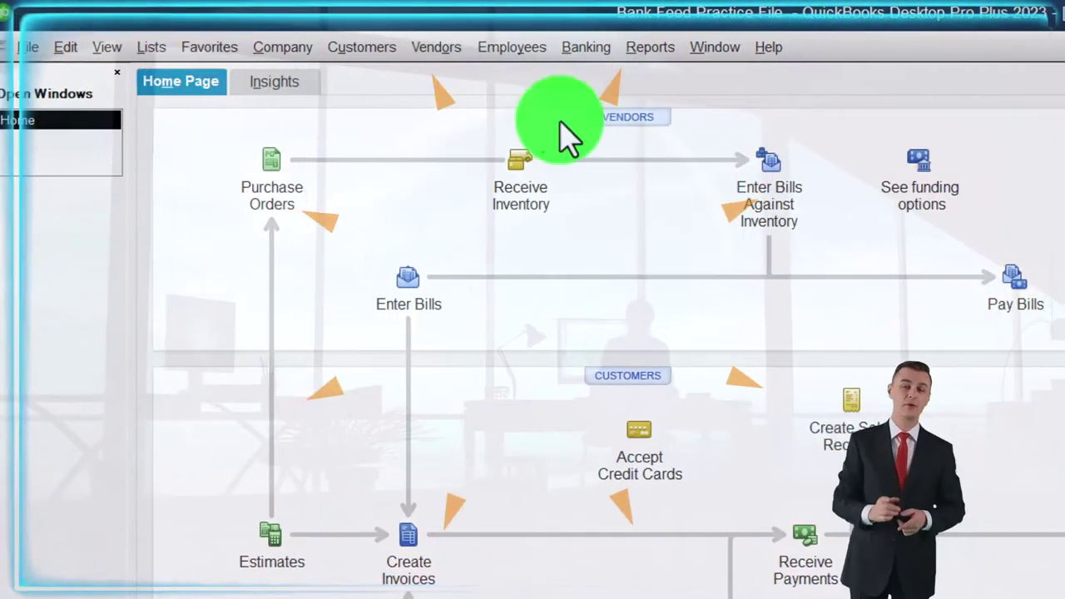
Open the Profit & Loss Standard report and set its date range from 01/01/2022 to 12/31/2022.
click(473, 52)
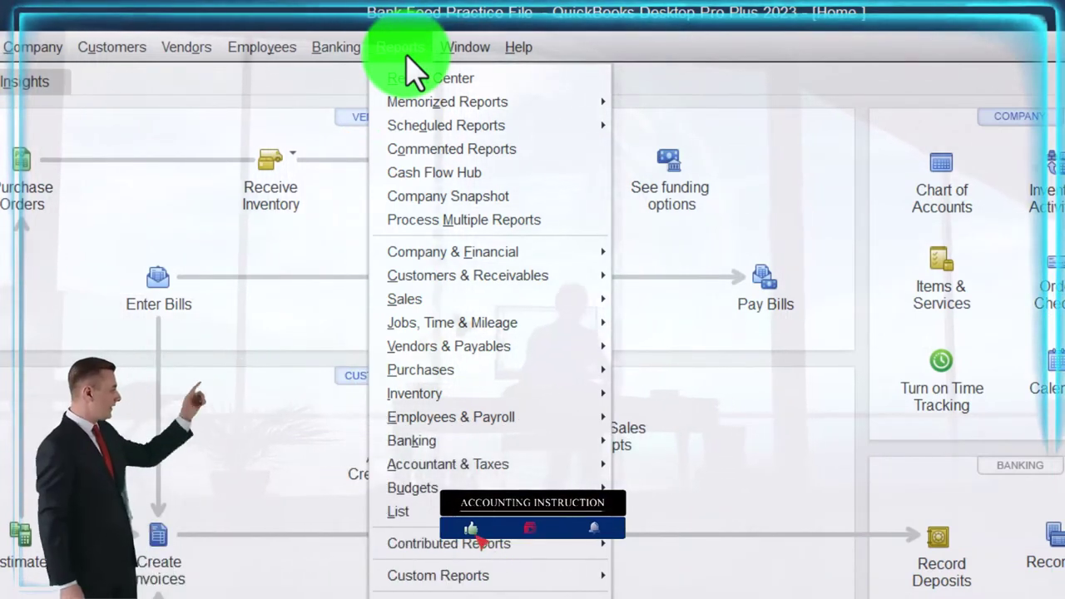
mouse_move(466, 254)
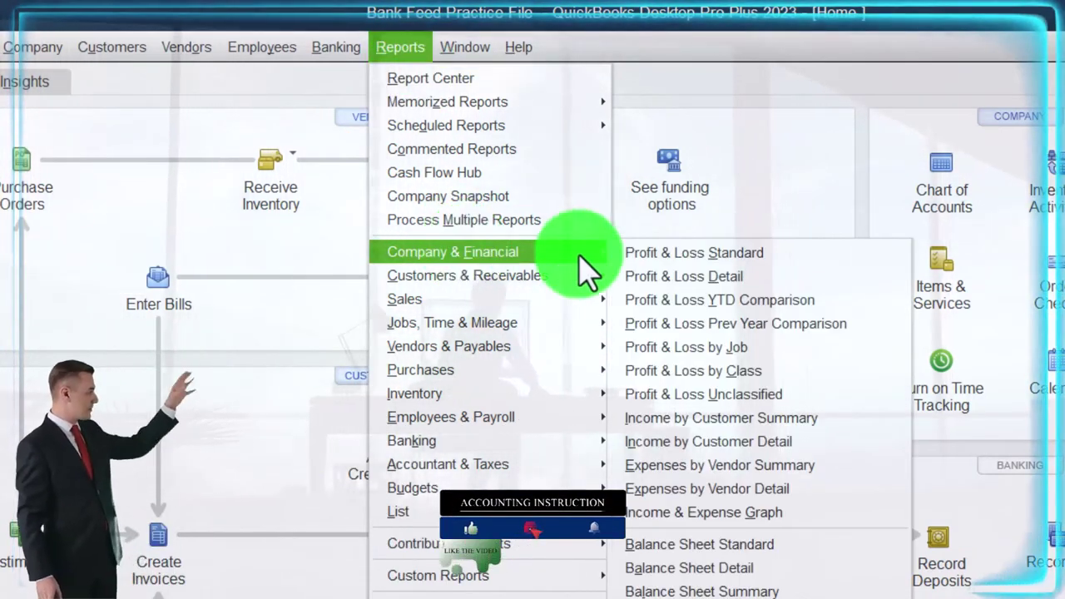
click(789, 255)
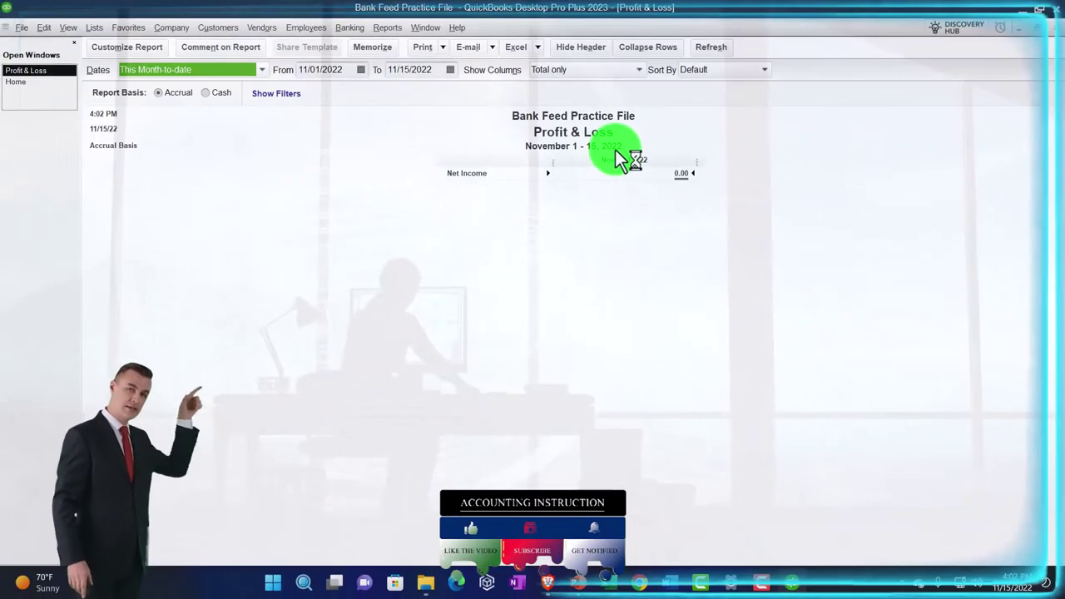
key(Tab)
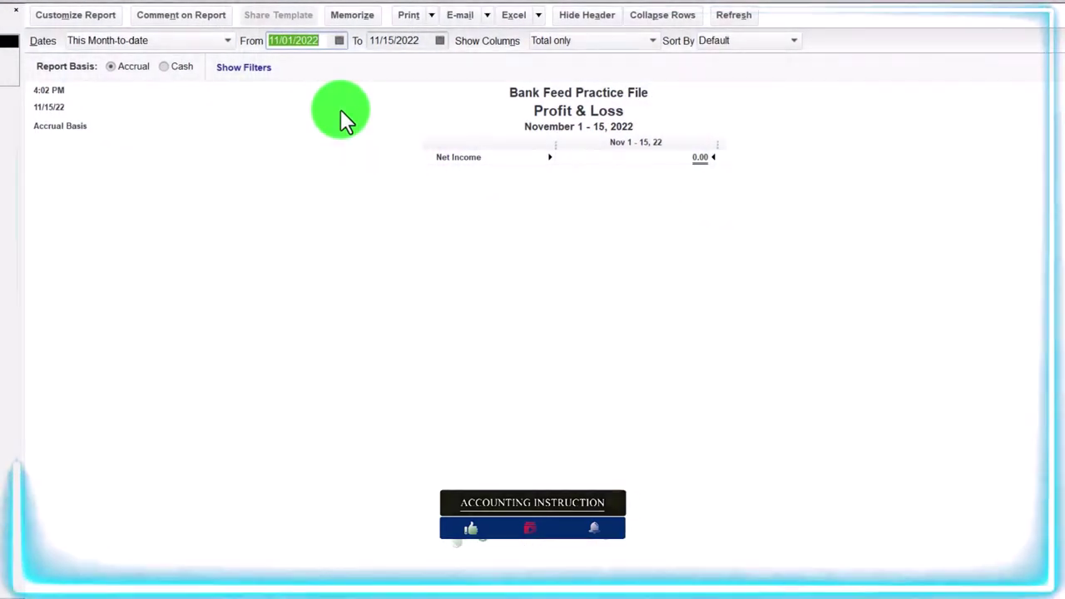
text(0)
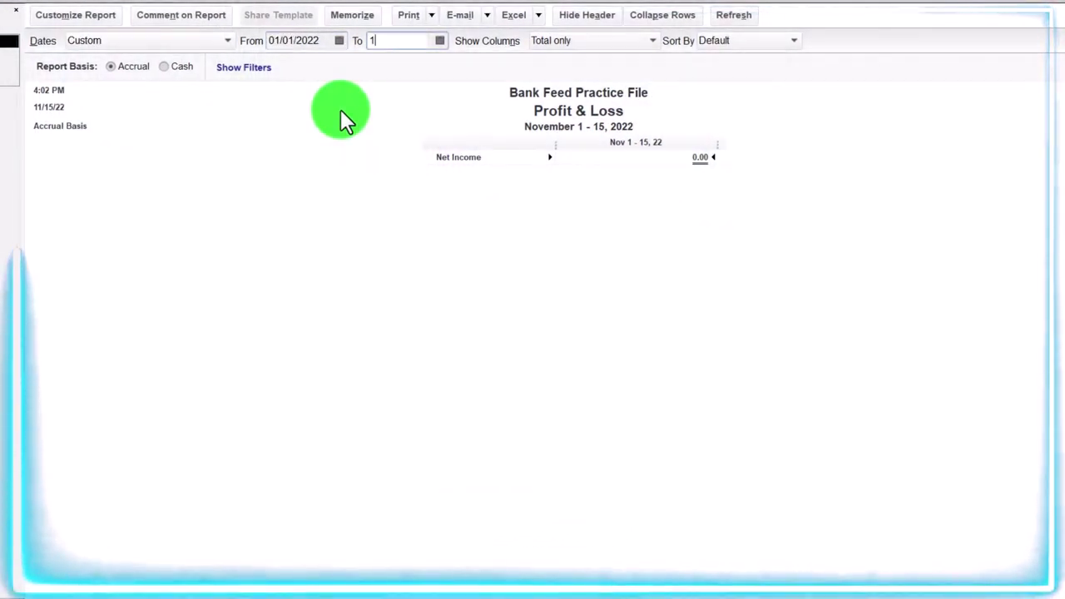
key(Tab)
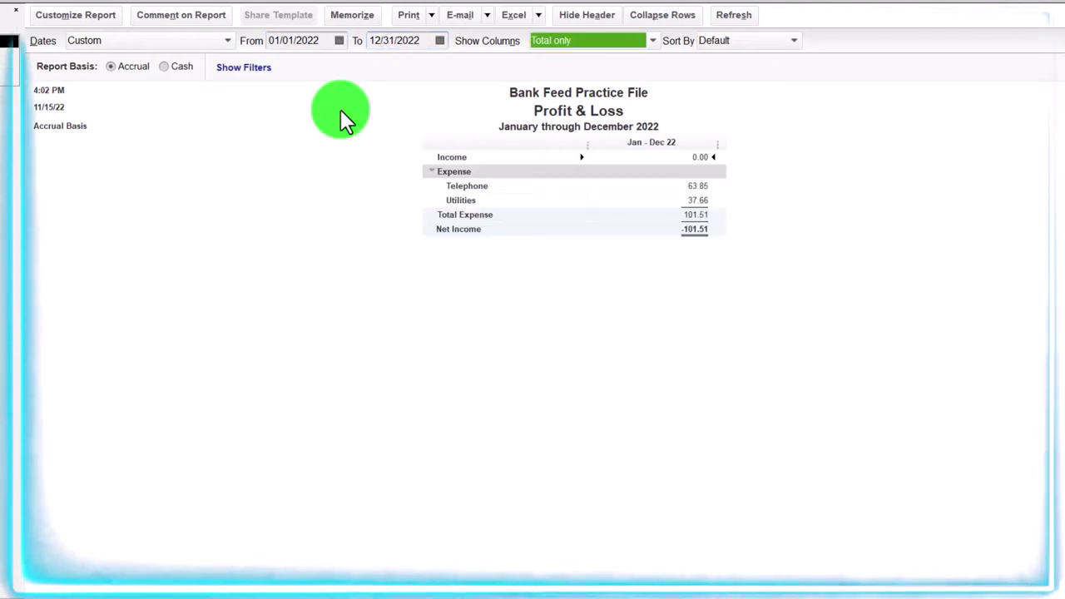
Customize the Profit & Loss report's column label font to size 14 and apply the change to all related fonts.
click(106, 20)
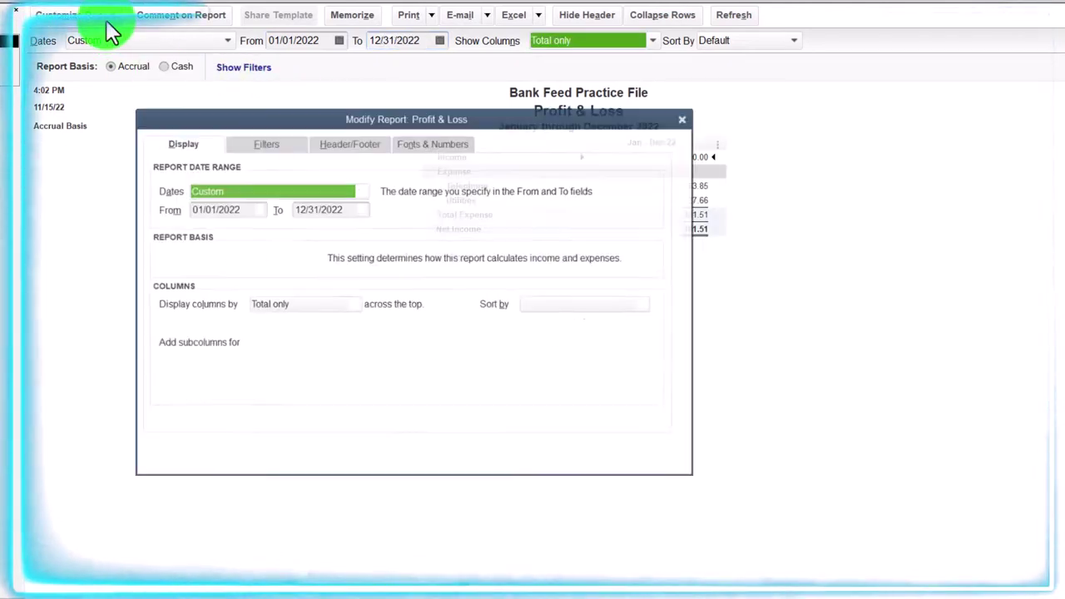
click(425, 137)
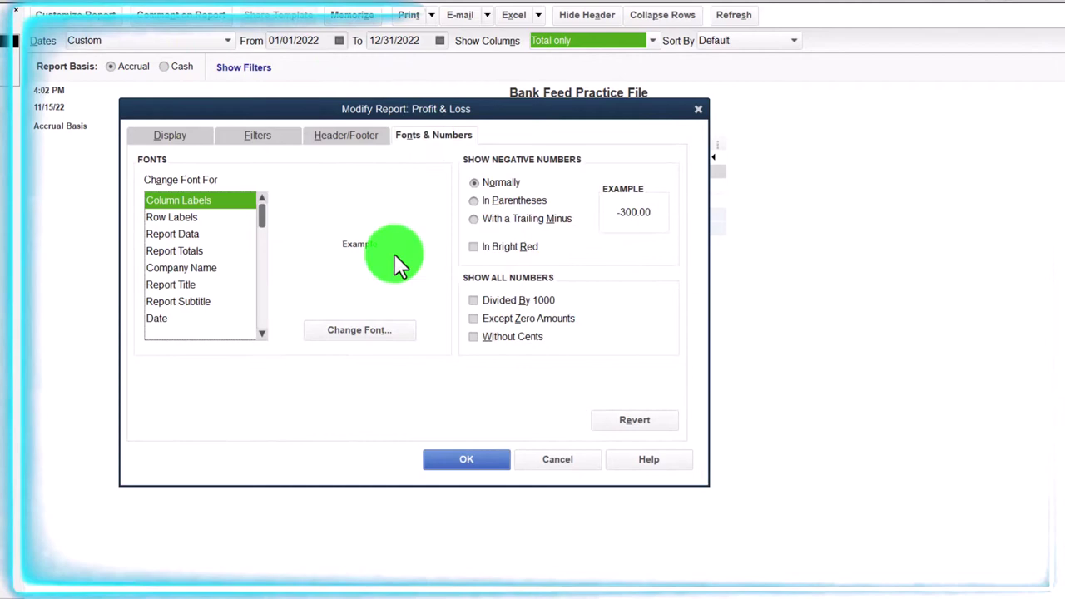
click(382, 330)
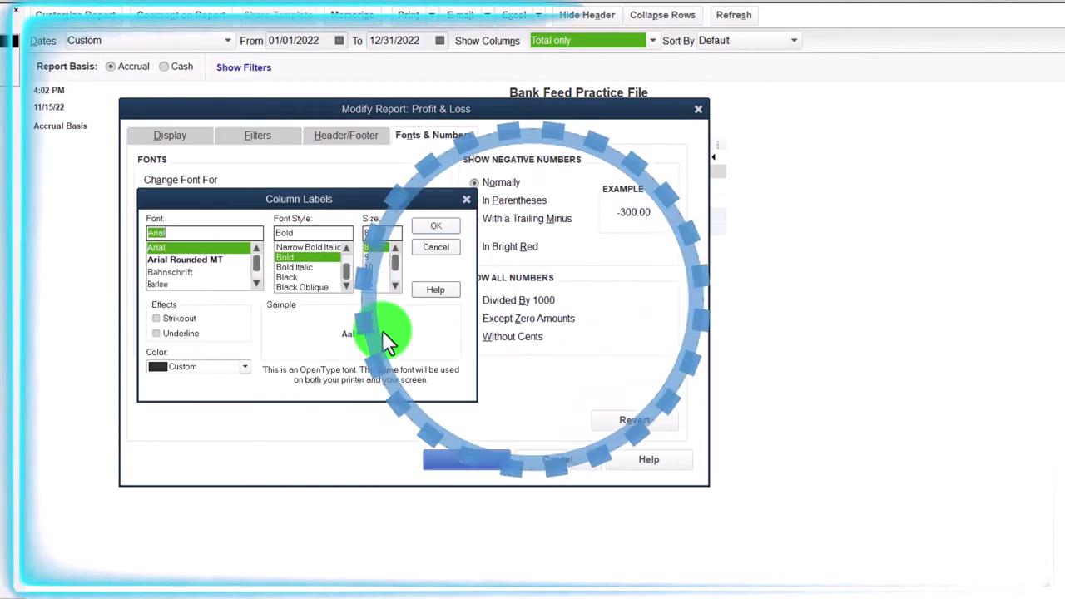
click(376, 285)
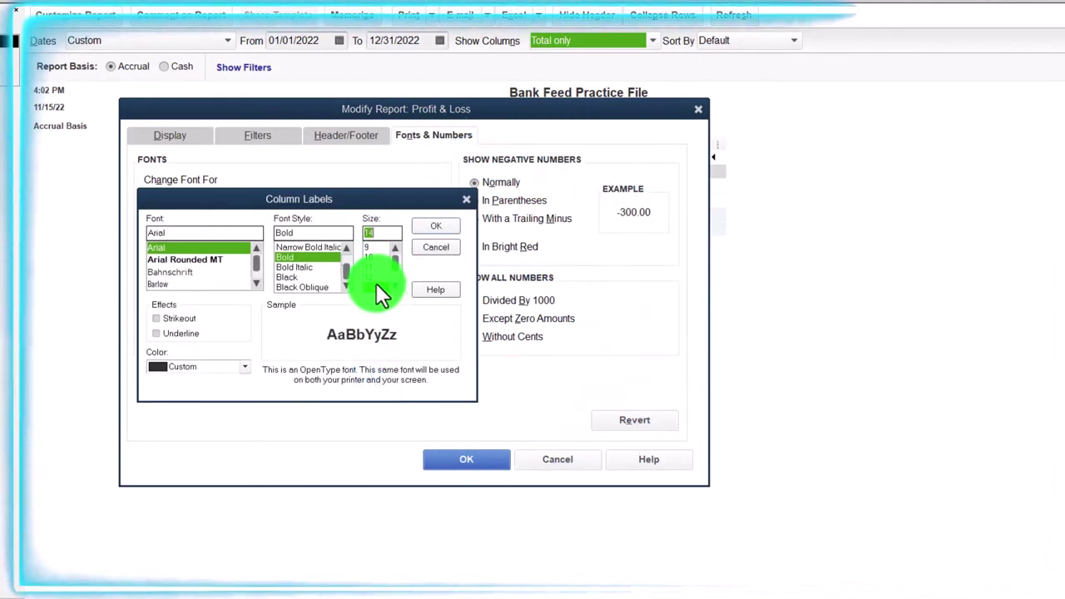
click(425, 229)
click(459, 227)
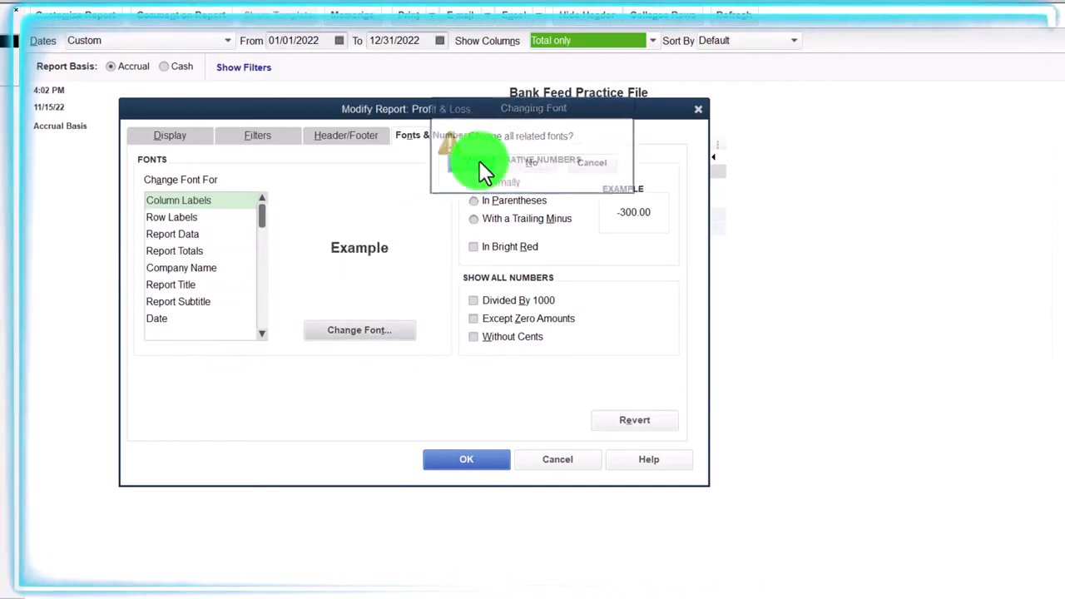
click(479, 458)
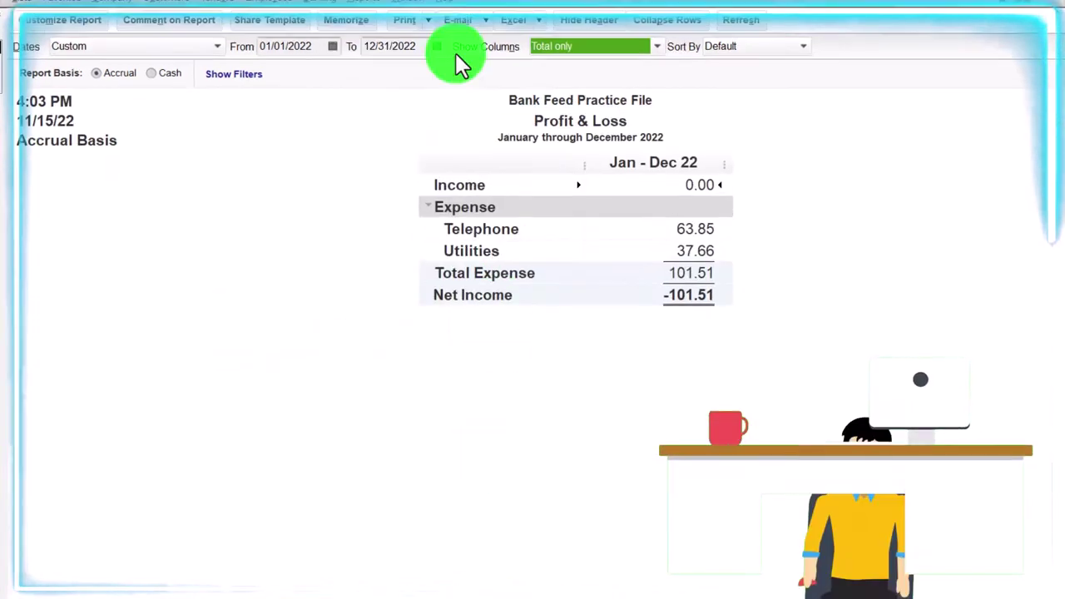
Open the Balance Sheet Standard report and set its date range from 01/01/2022 to 12/31/2022 in the report customization.
click(320, 43)
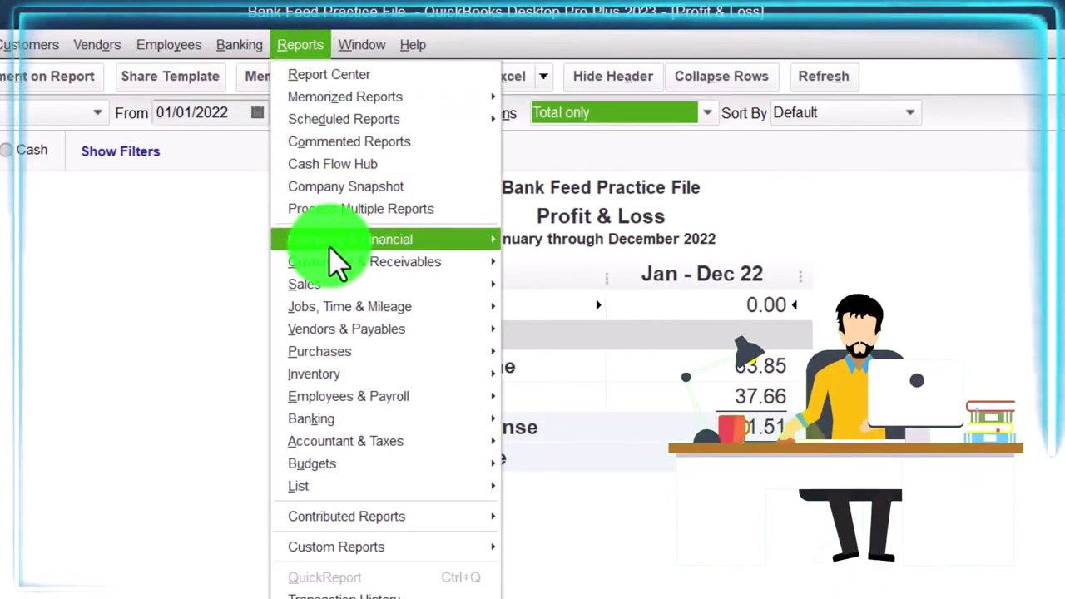
mouse_move(382, 248)
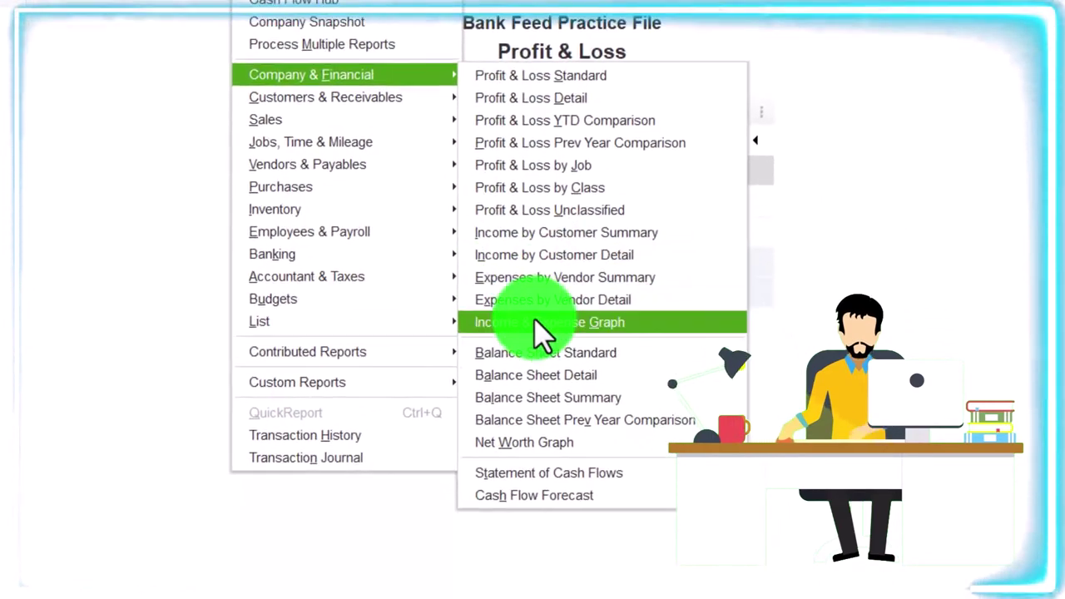
click(662, 337)
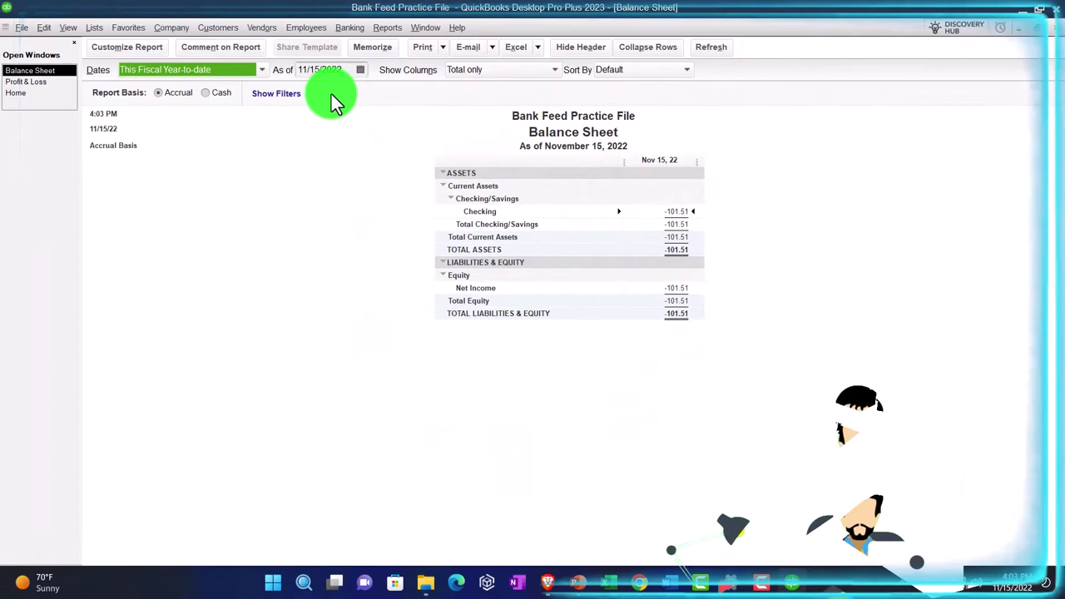
click(145, 48)
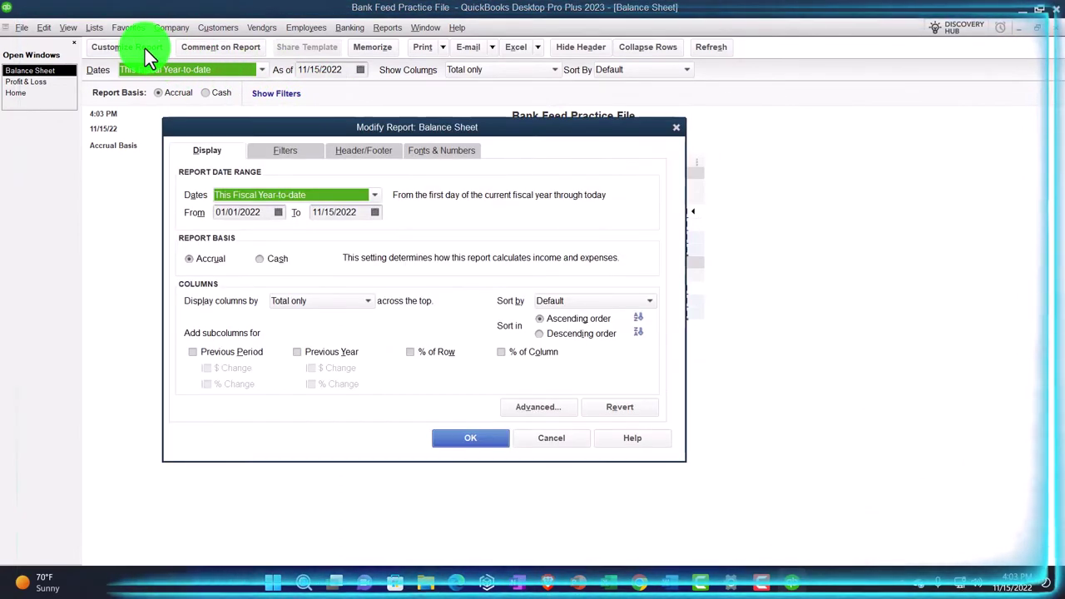
key(Tab)
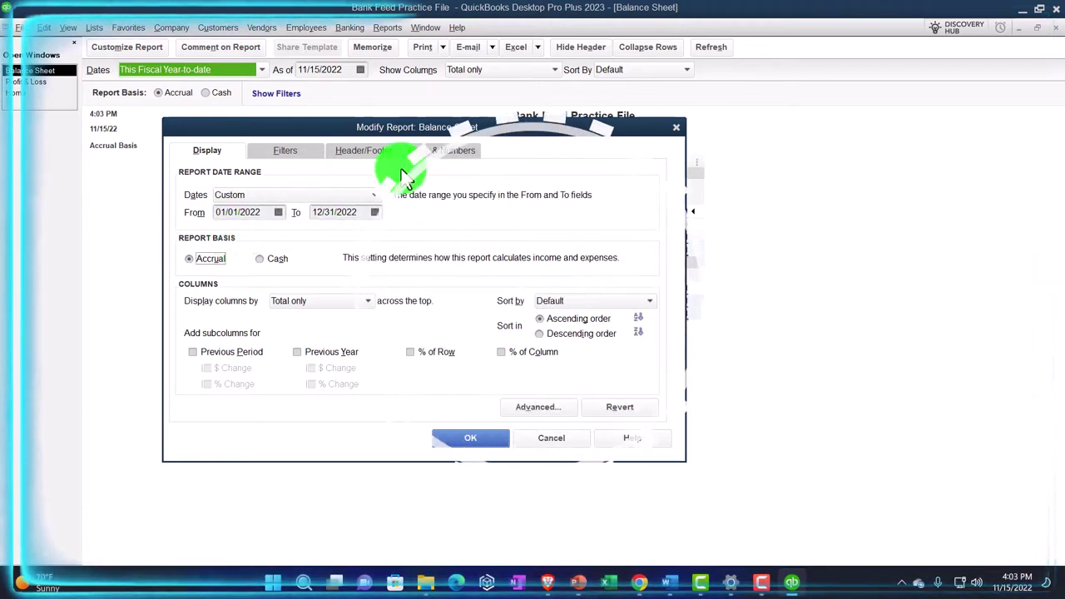
Set the Balance Sheet's column label font to size 14, apply it to all related fonts, and confirm the report changes.
click(430, 153)
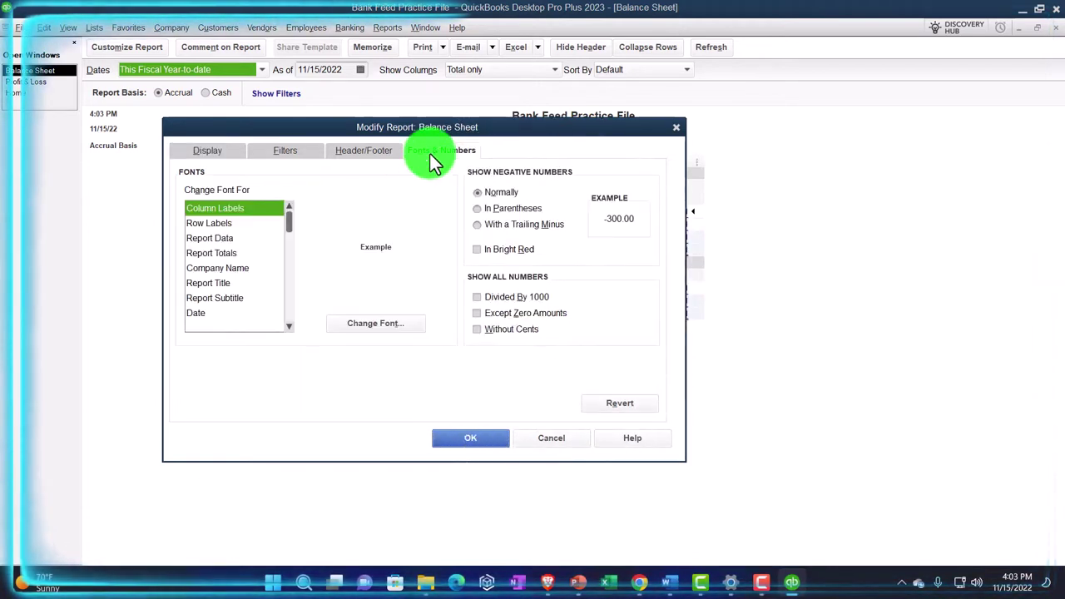
click(415, 329)
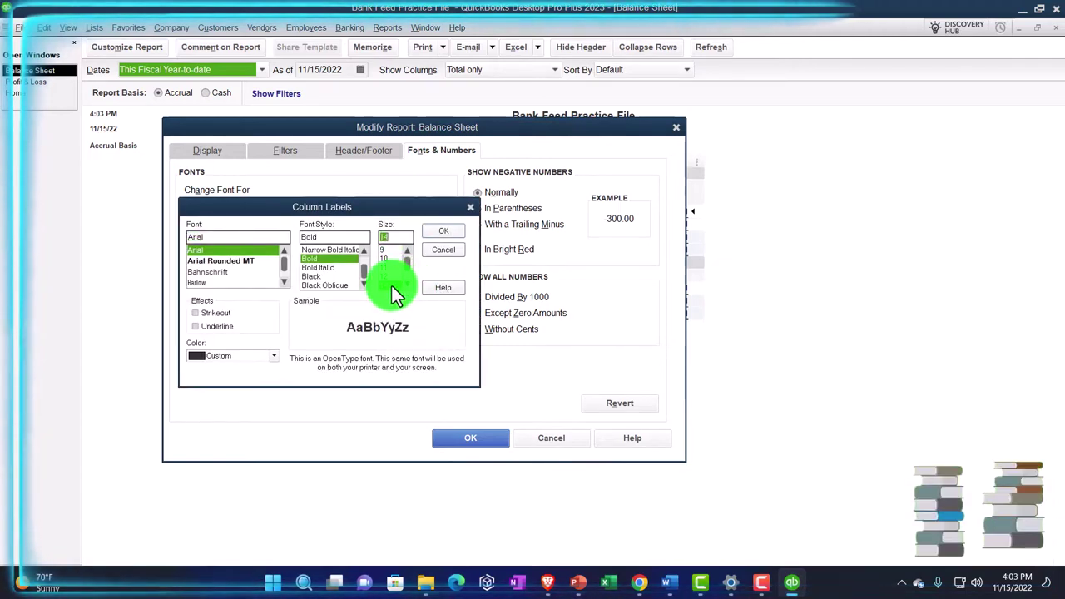
click(442, 231)
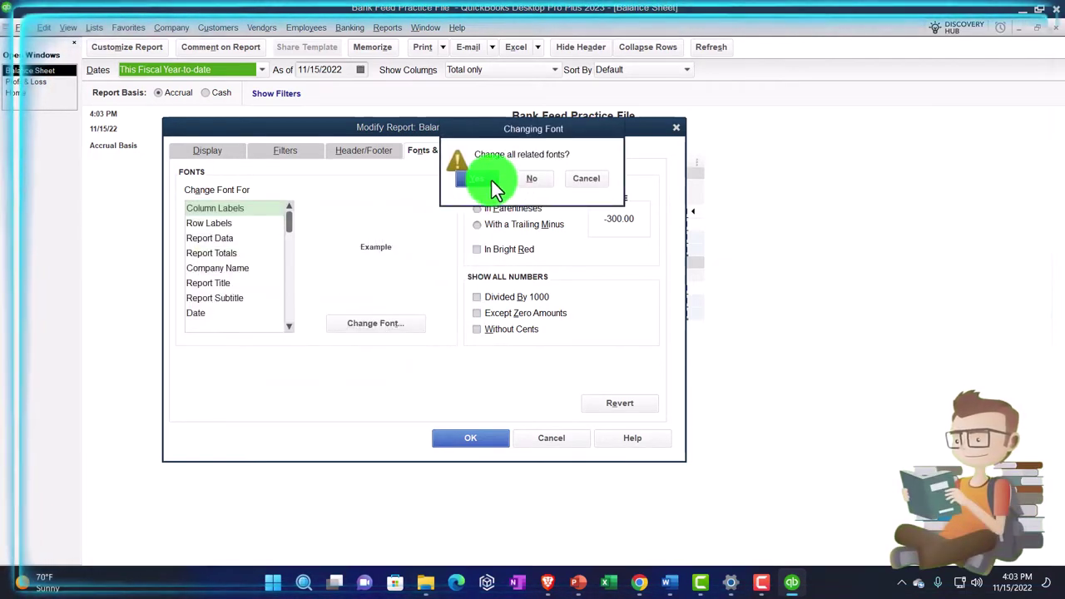
click(492, 187)
click(485, 439)
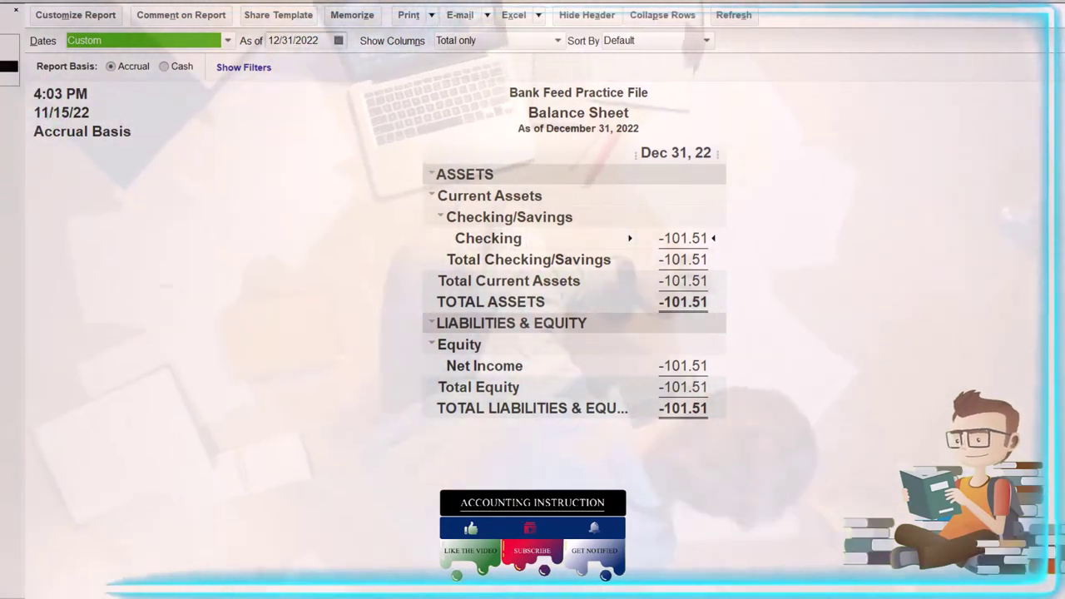
From the home page, open the Bank Feeds Center, maximize it, and show the unrecognized transactions.
click(14, 10)
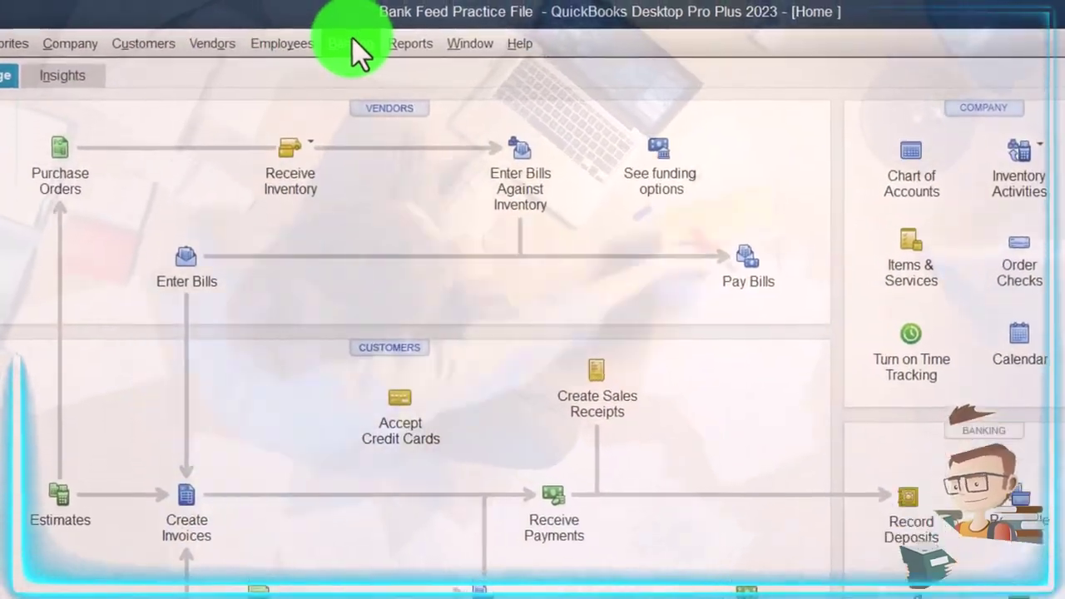
click(352, 46)
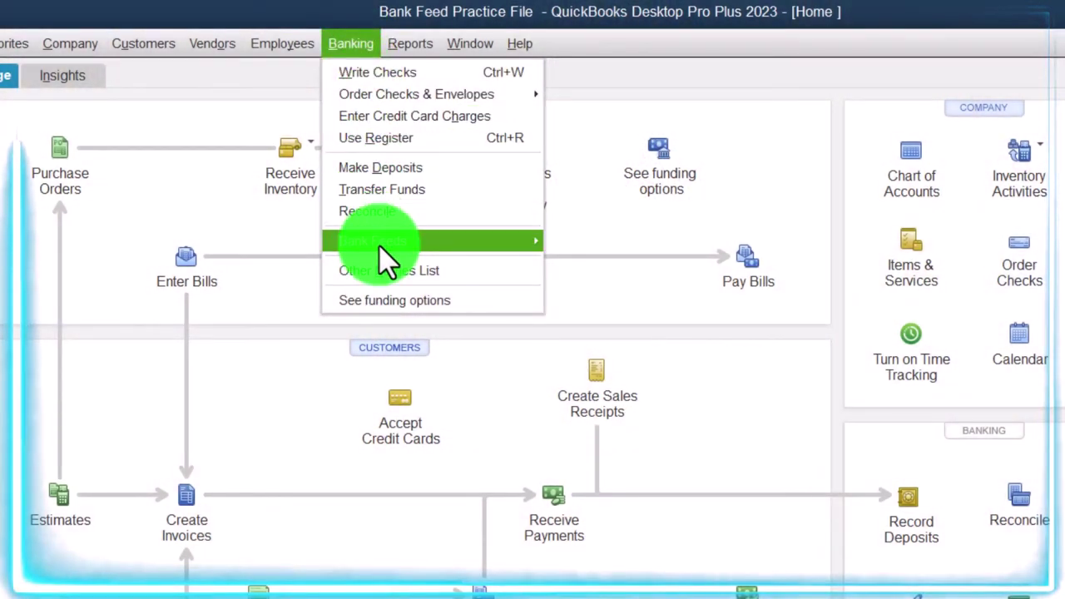
mouse_move(378, 242)
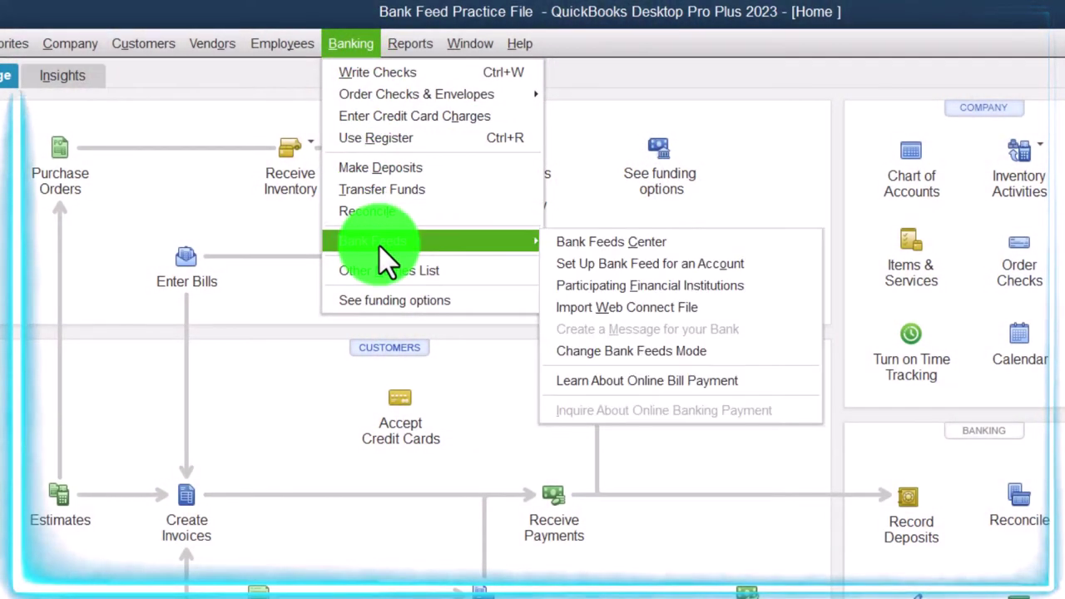
click(714, 239)
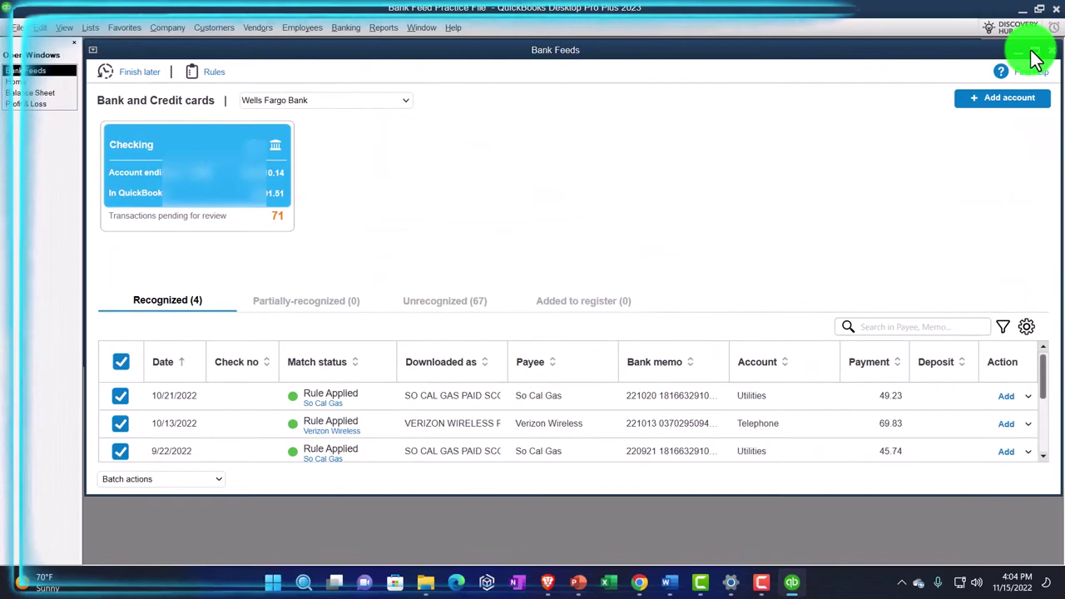
click(1032, 51)
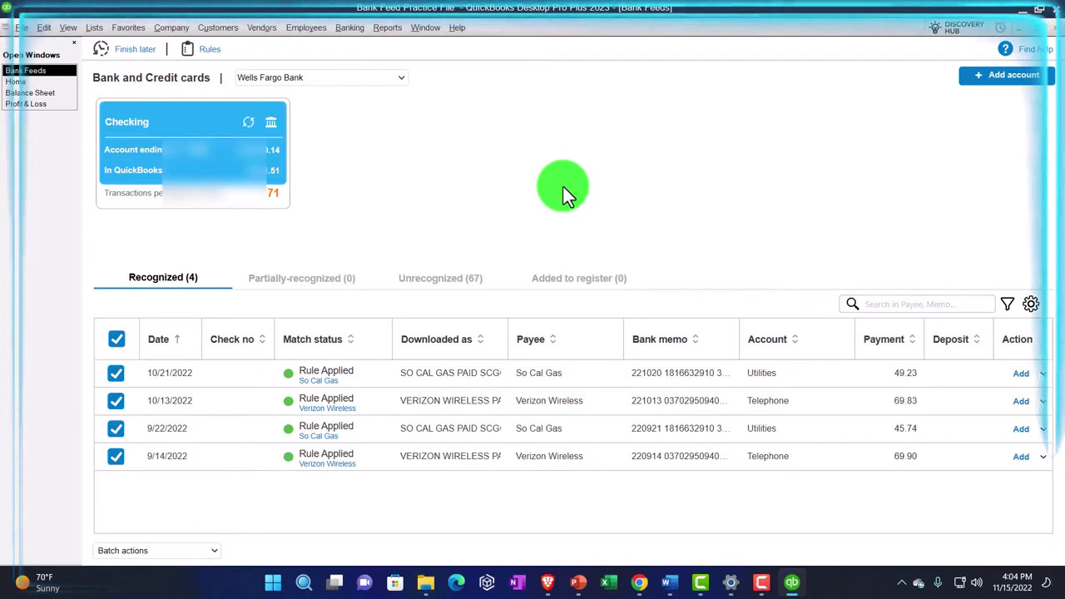
click(426, 283)
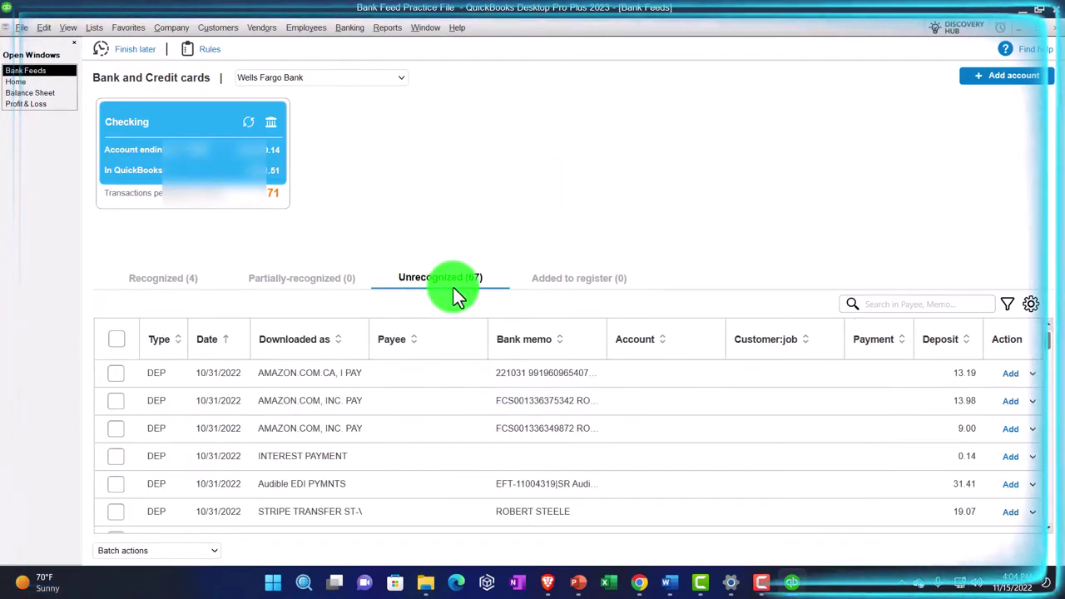
Return to the open Balance Sheet report by way of the home page.
click(20, 83)
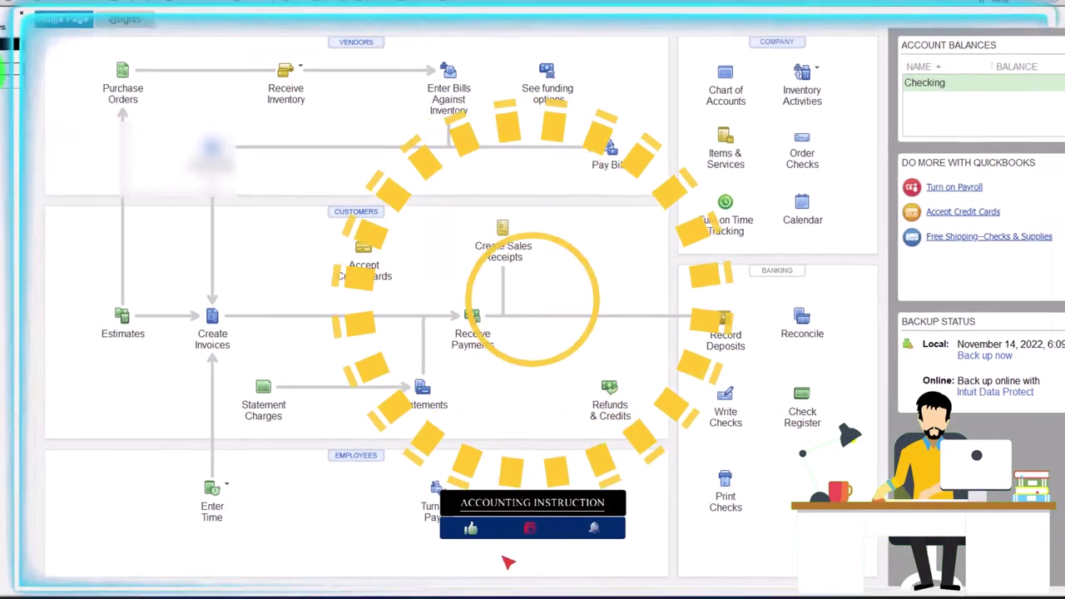
click(26, 93)
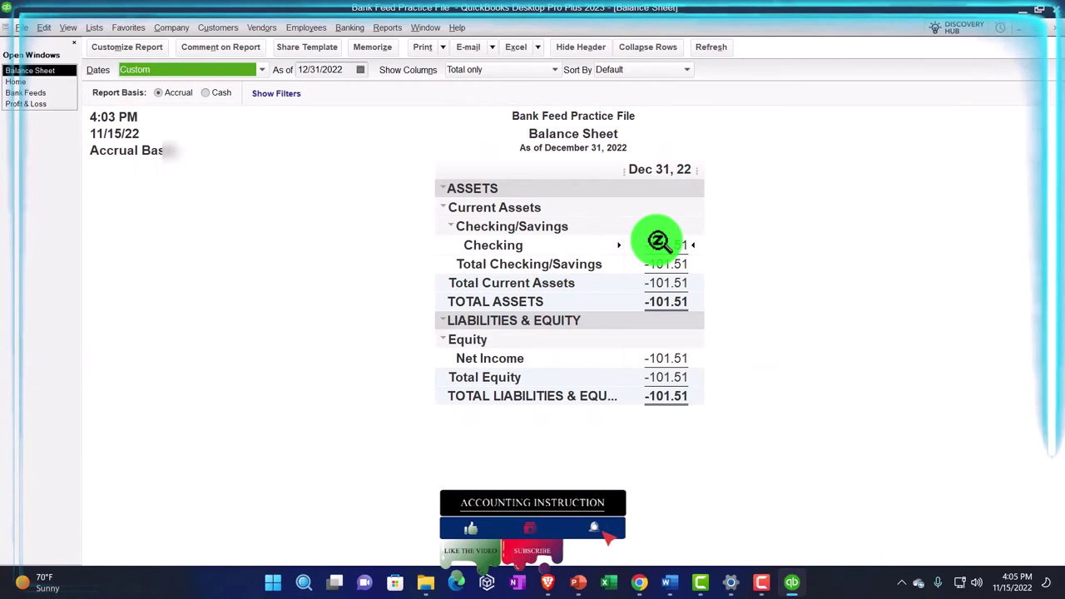
Review the open Profit & Loss and Balance Sheet reports, and open the Chart of Accounts.
click(34, 95)
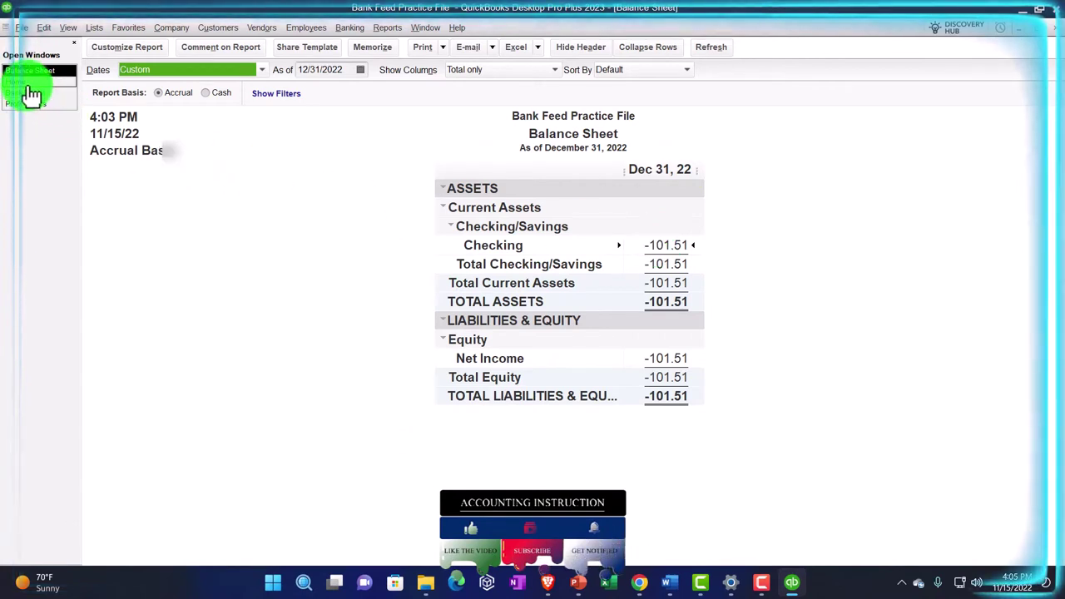
click(30, 105)
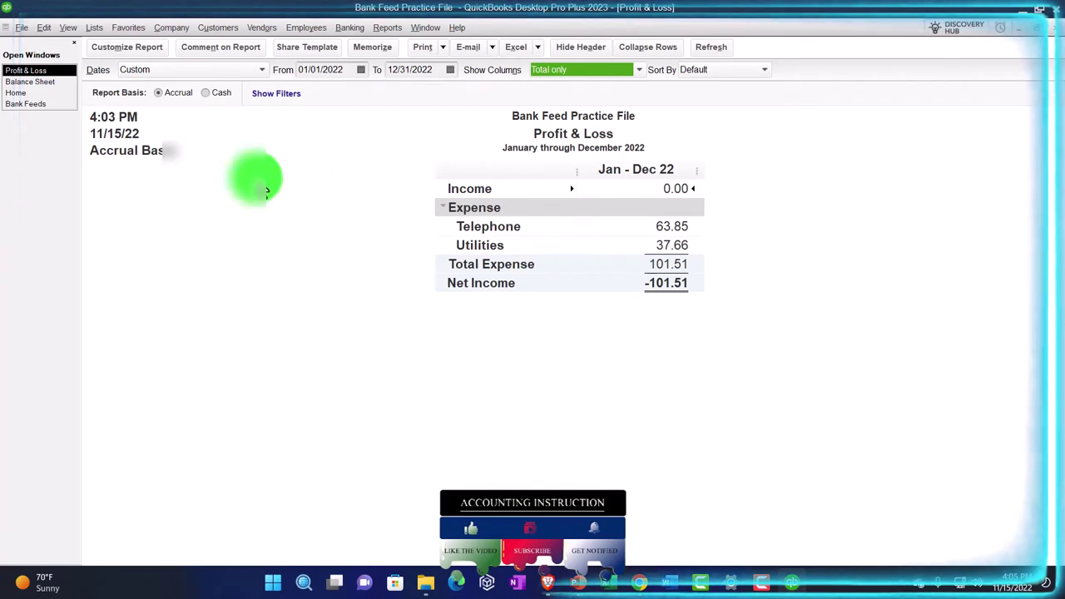
click(47, 82)
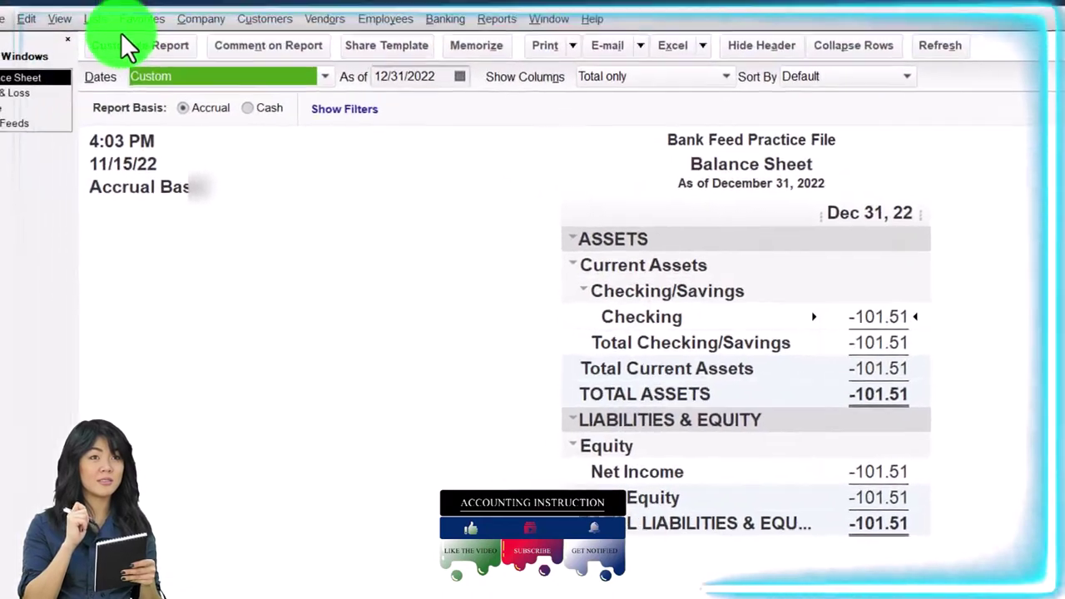
click(117, 20)
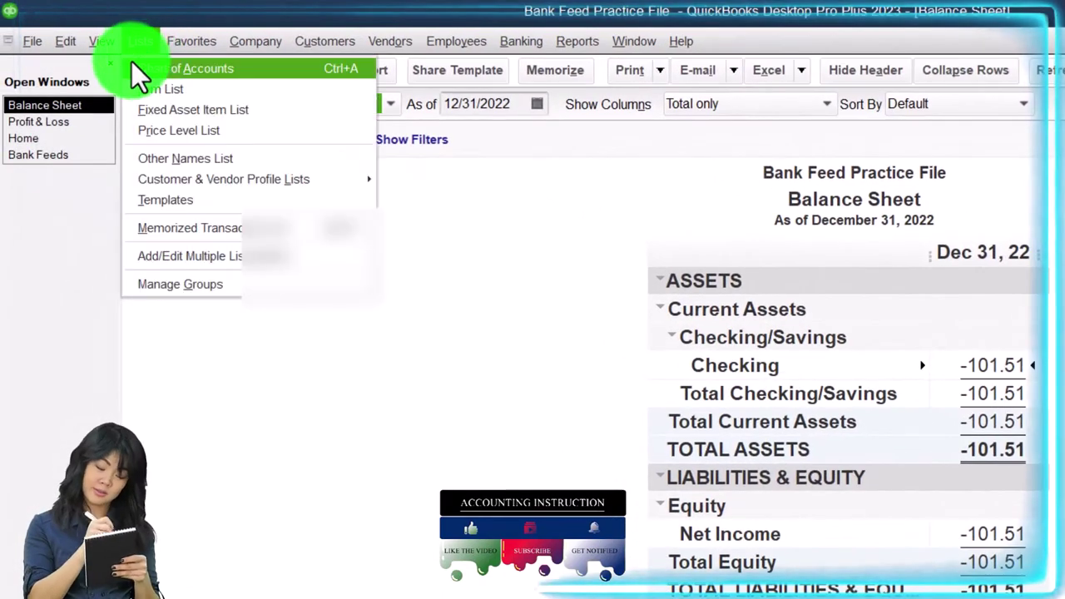
click(238, 75)
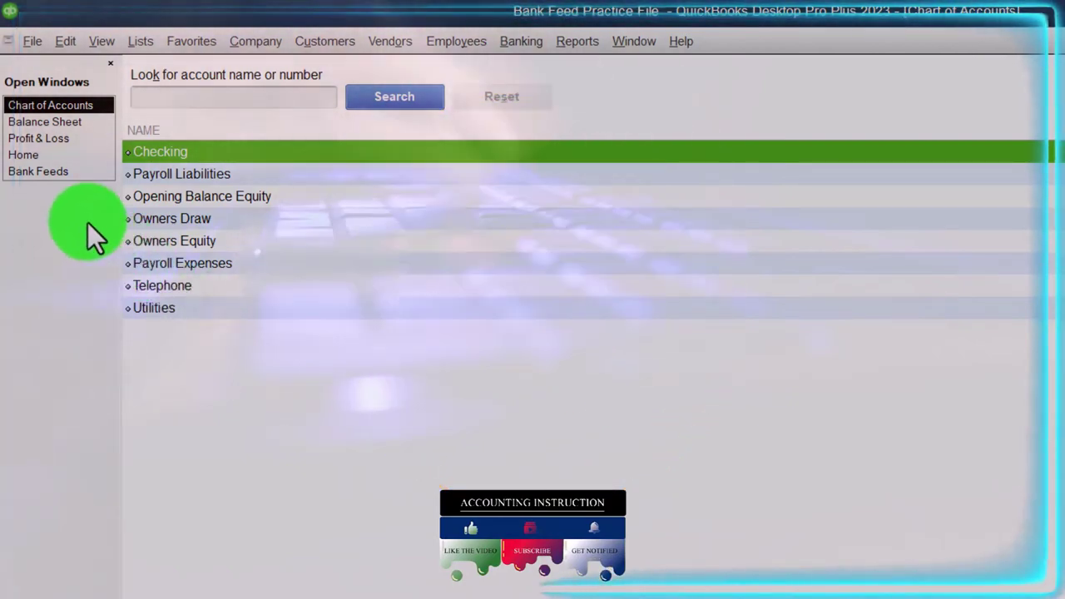
Return to the Bank Feeds, sort the unrecognized transactions by their downloaded description, and locate the SARESREGIS-624RN payments.
click(45, 172)
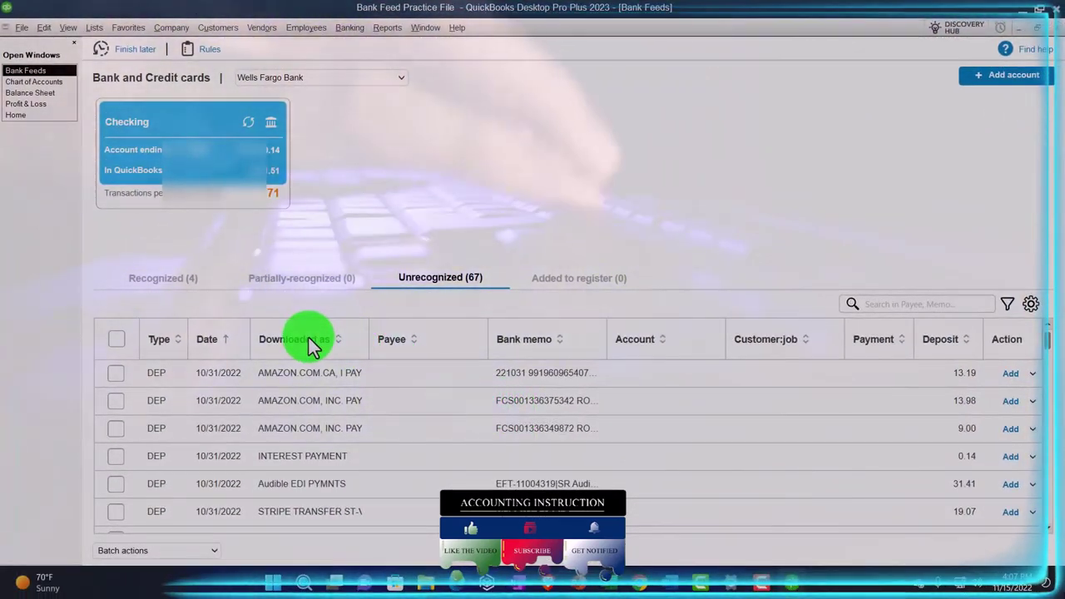
click(309, 343)
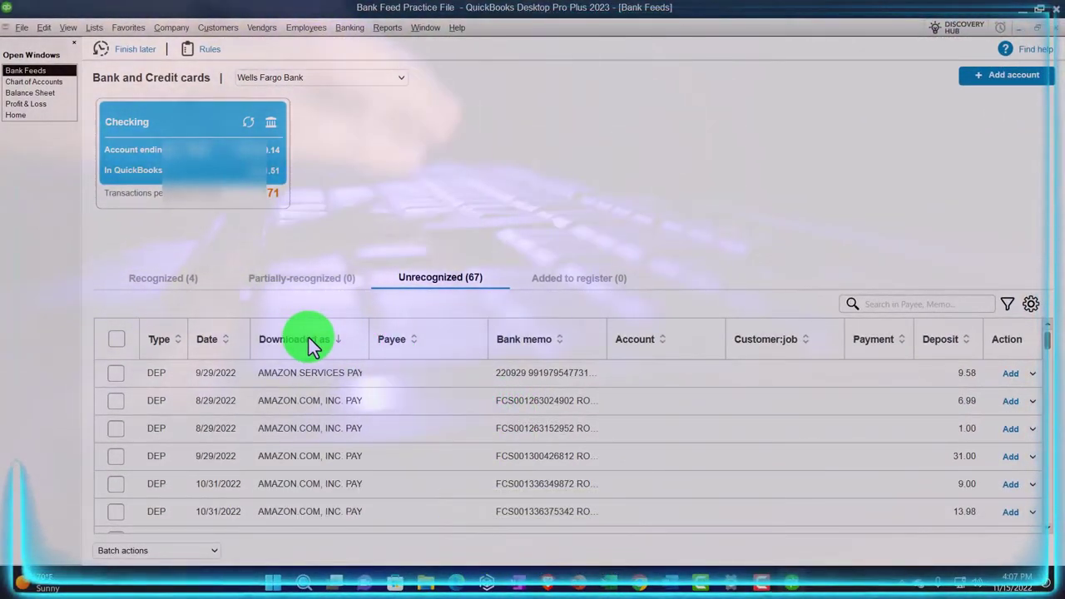
scroll(408, 435, down, 3)
scroll(408, 435, down, 5)
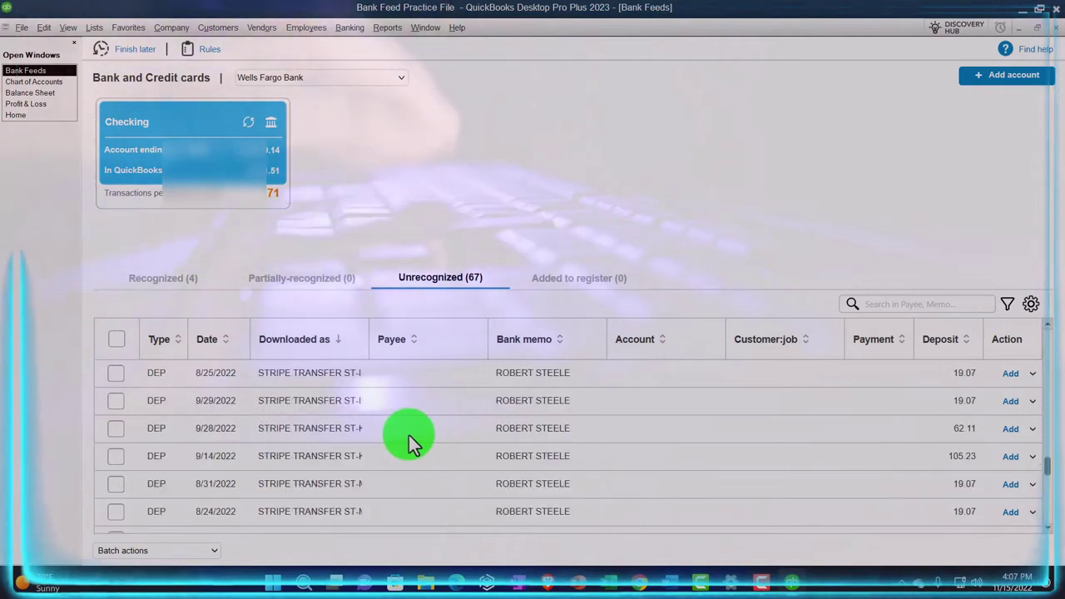
scroll(408, 435, up, 2)
scroll(409, 435, up, 1)
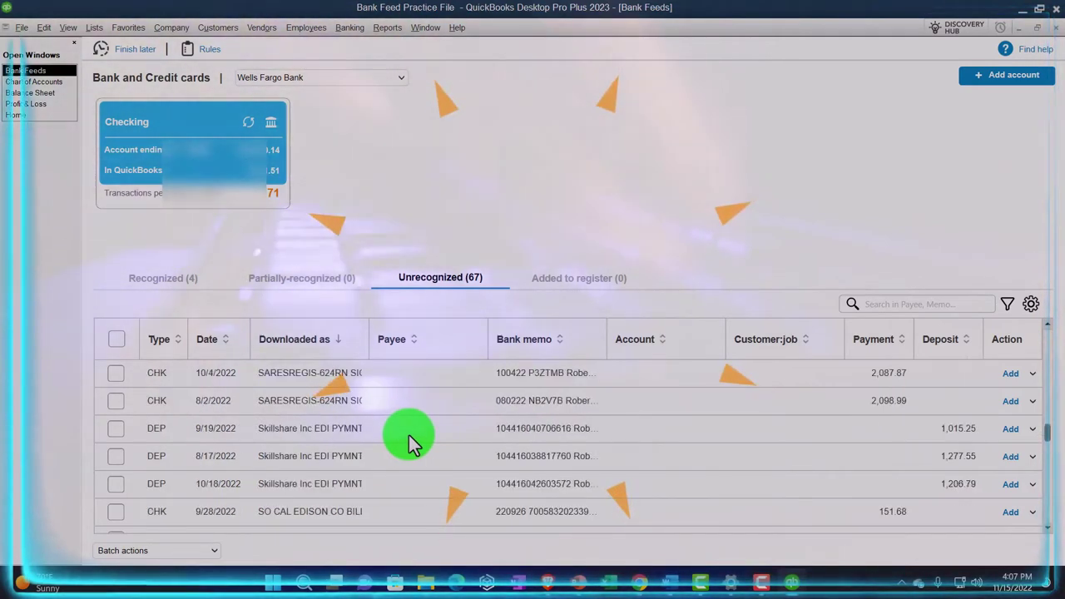
scroll(409, 436, up, 1)
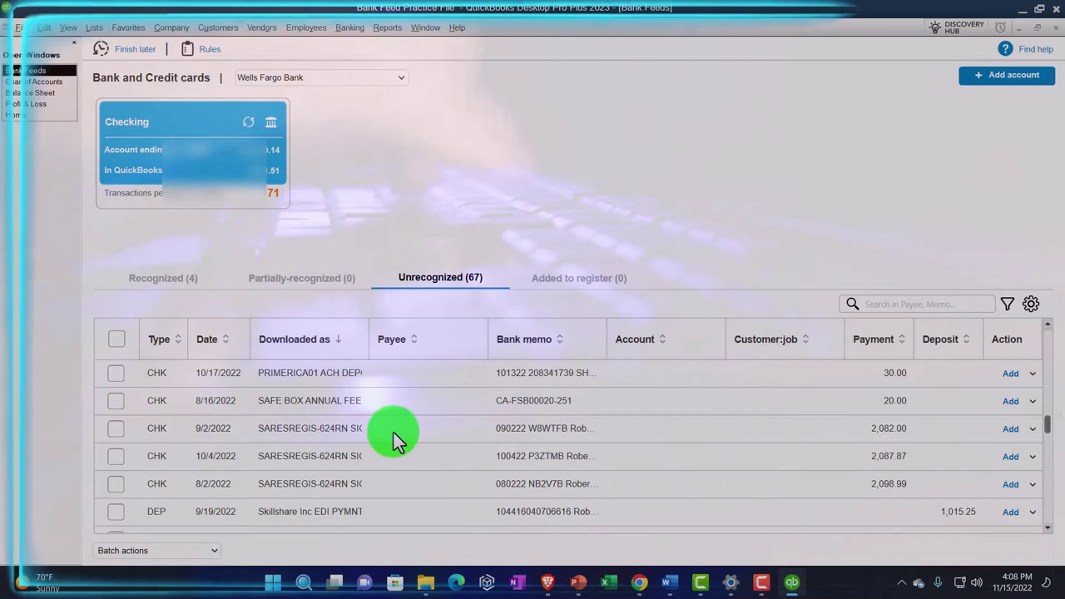
Enter Saresregis as payee of the 9/2/2022 SARESREGIS-624RN payment and quick-add it to the name list as a vendor.
click(399, 431)
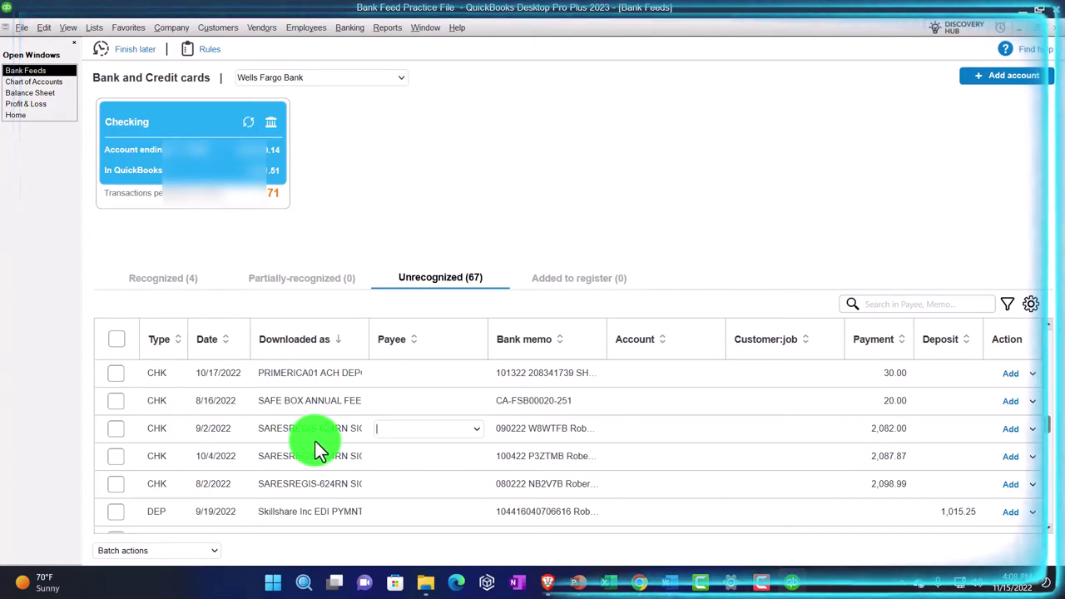
text(Saresr)
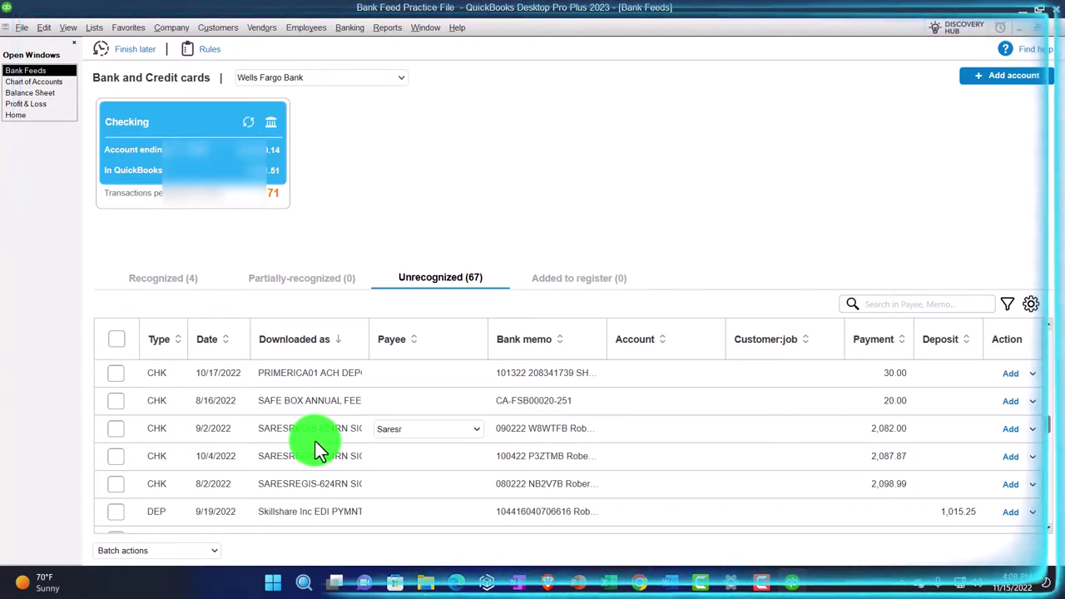
text(egis)
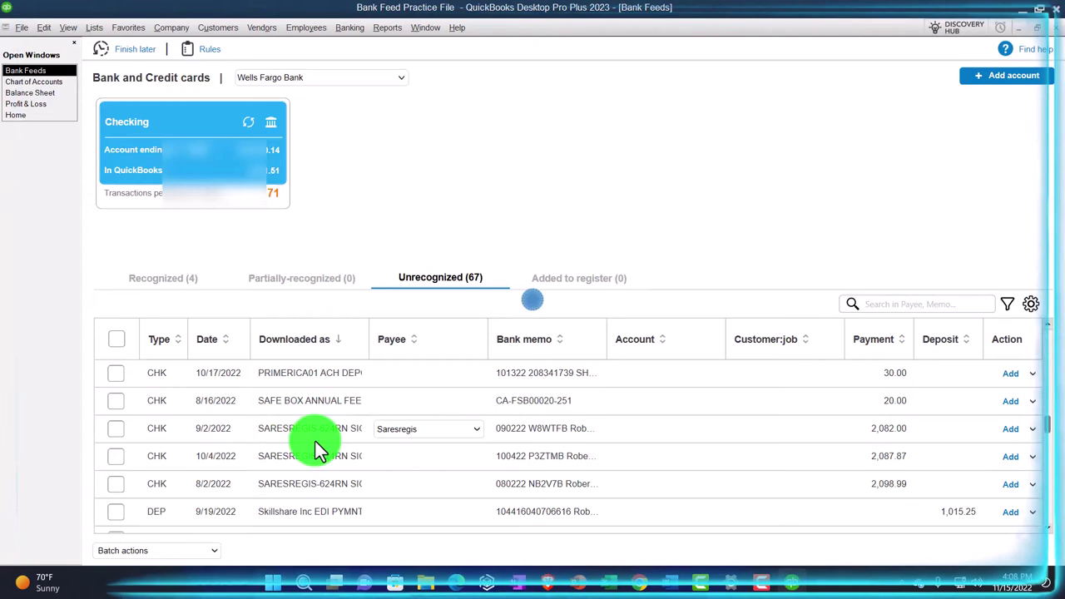
key(Tab)
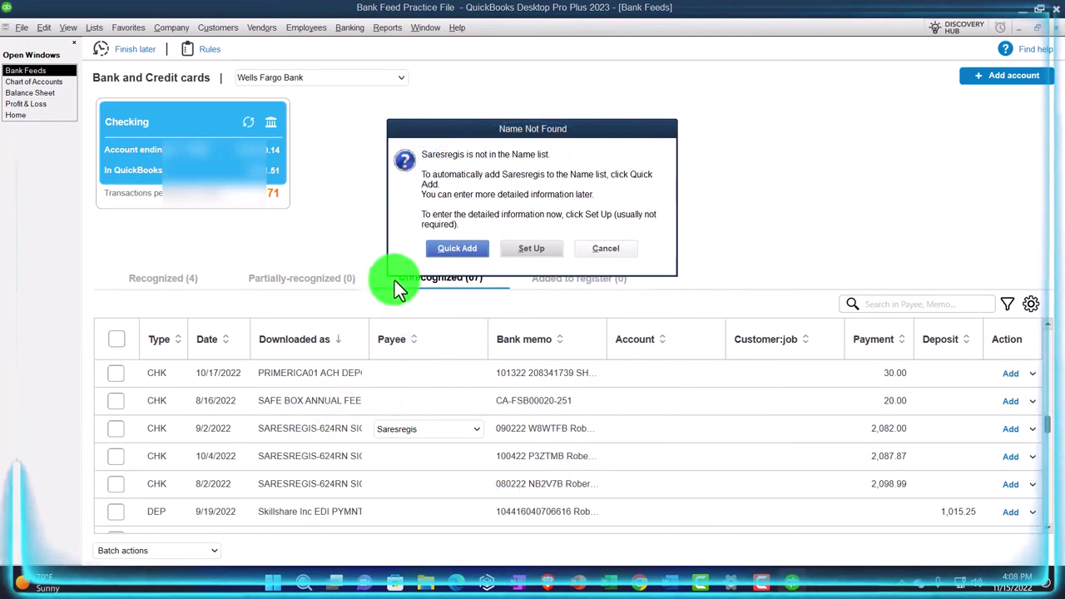
click(442, 248)
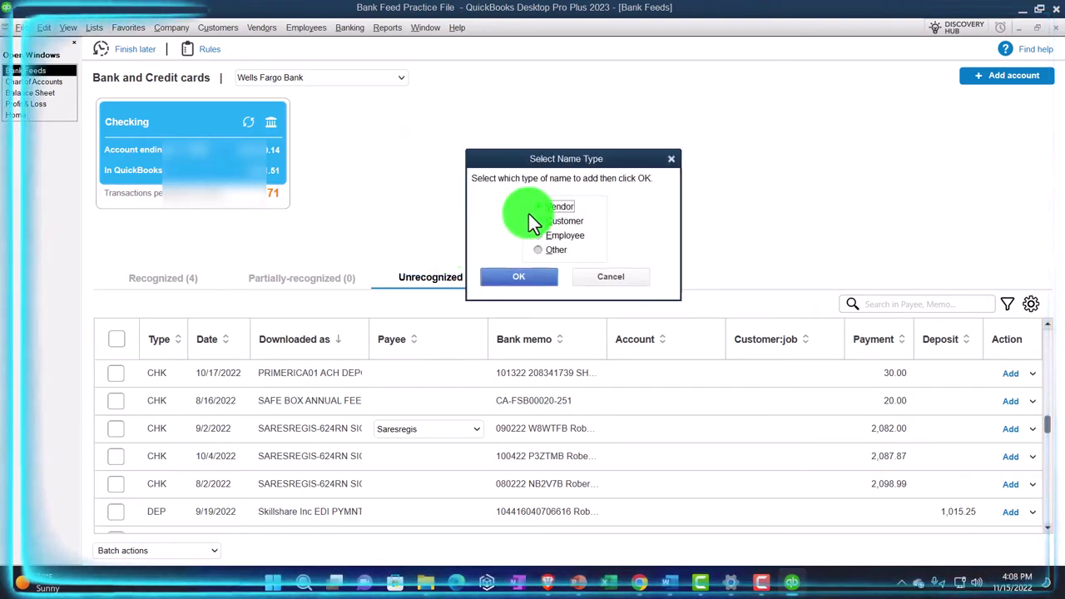
click(516, 276)
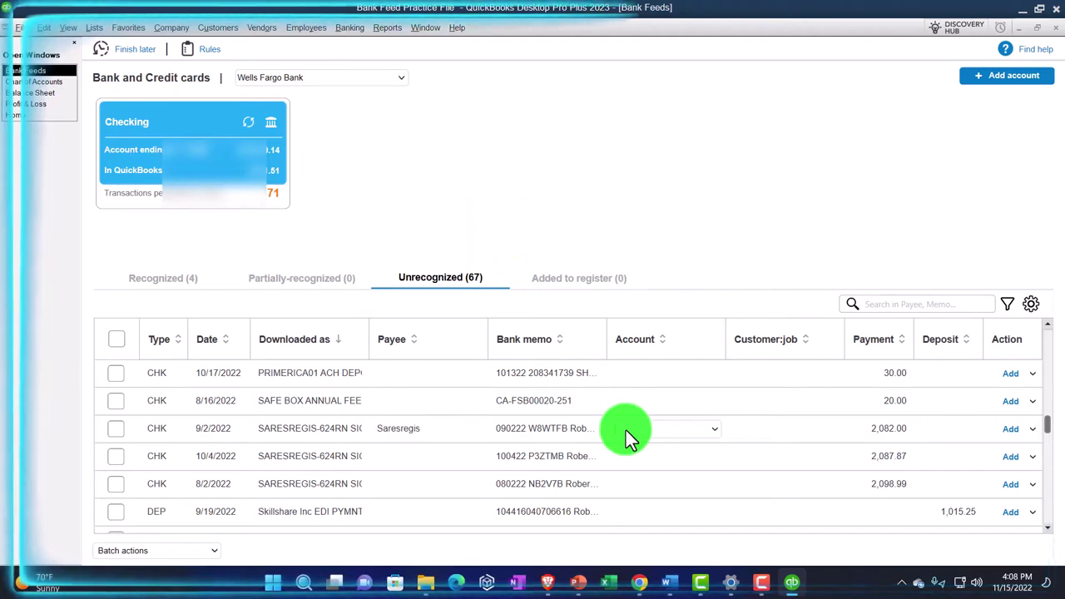
Assign the 9/2/2022 Saresregis payment to a newly created account named Equipment with account type Fixed Asset.
click(713, 429)
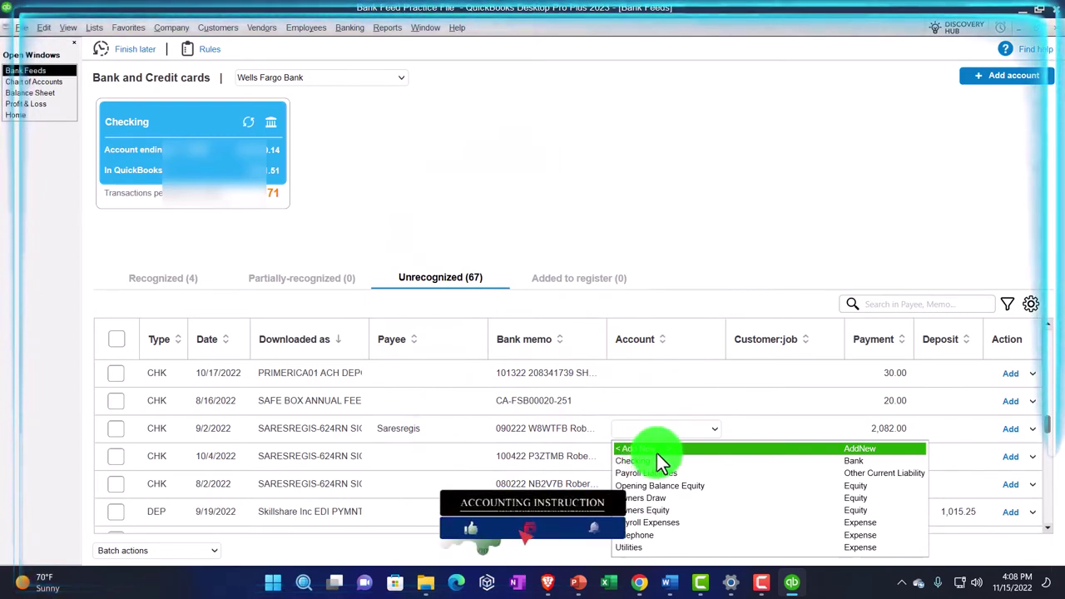
click(656, 451)
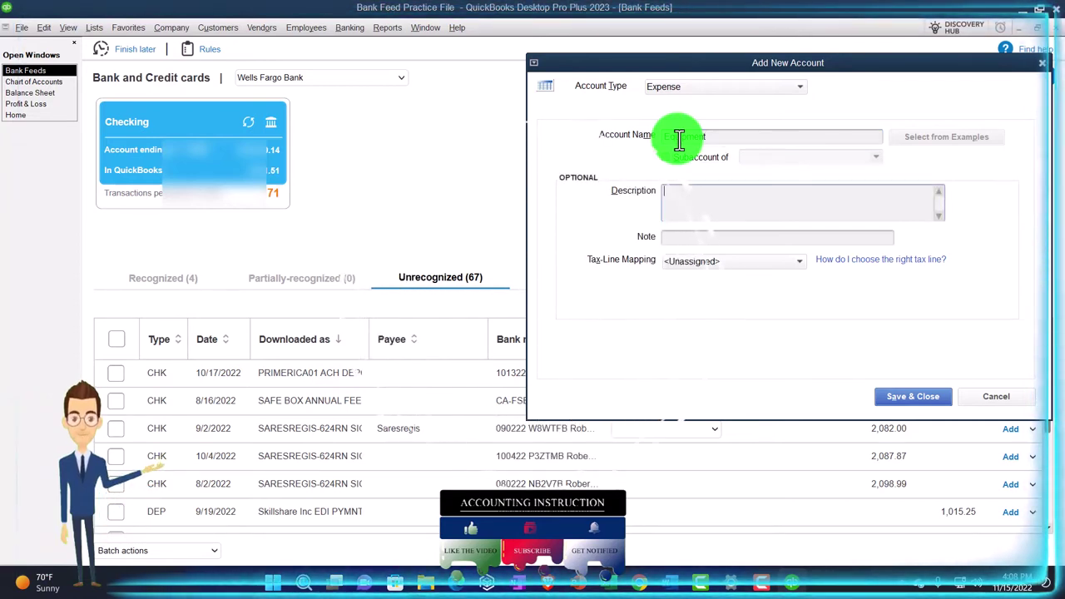
text(Equipment)
key(Tab)
key(Tab)
key(Tab)
key(Tab)
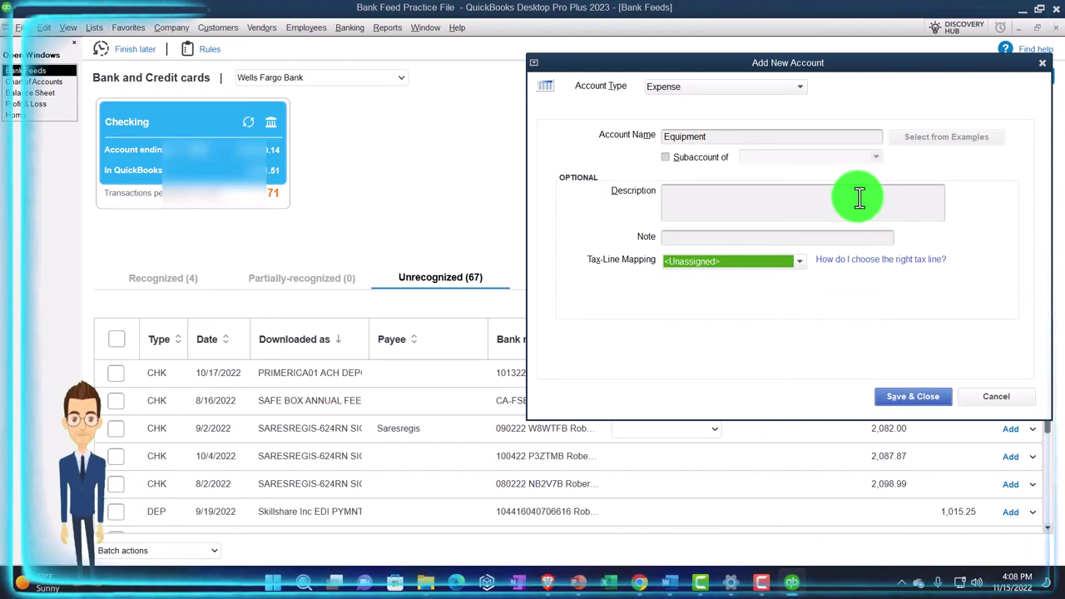
click(795, 89)
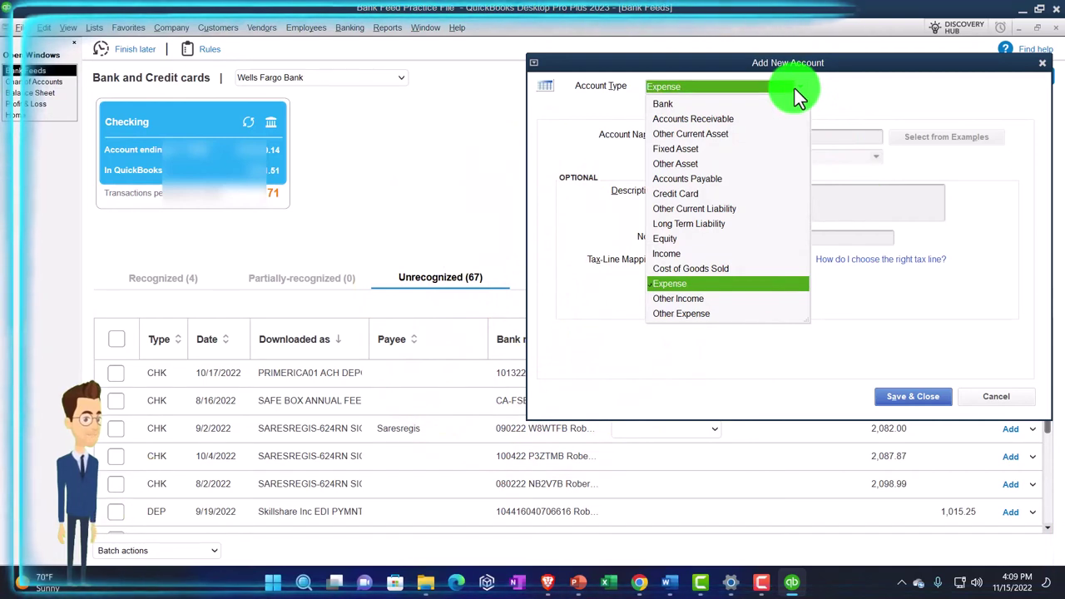
click(679, 150)
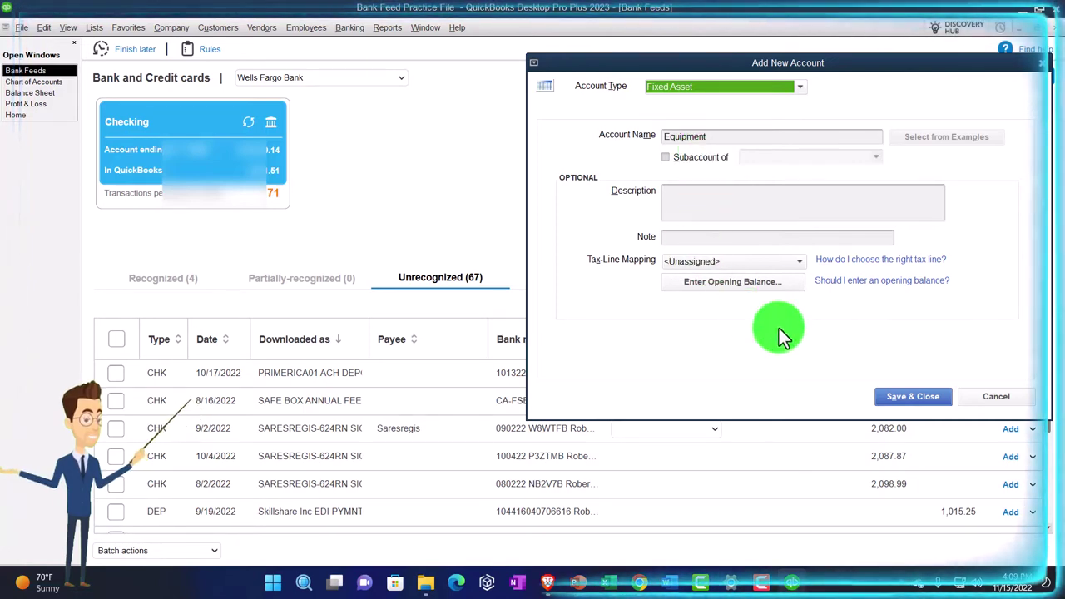
click(912, 397)
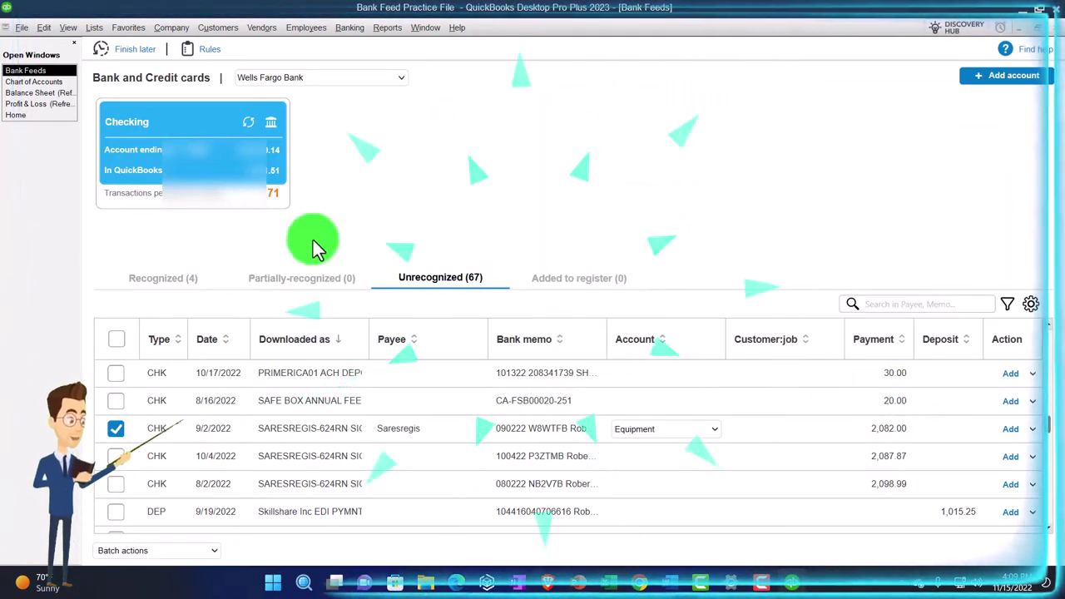
Open the Equipment account for editing from the Chart of Accounts, review its account type choices, and close it keeping Fixed Asset.
click(96, 27)
click(117, 46)
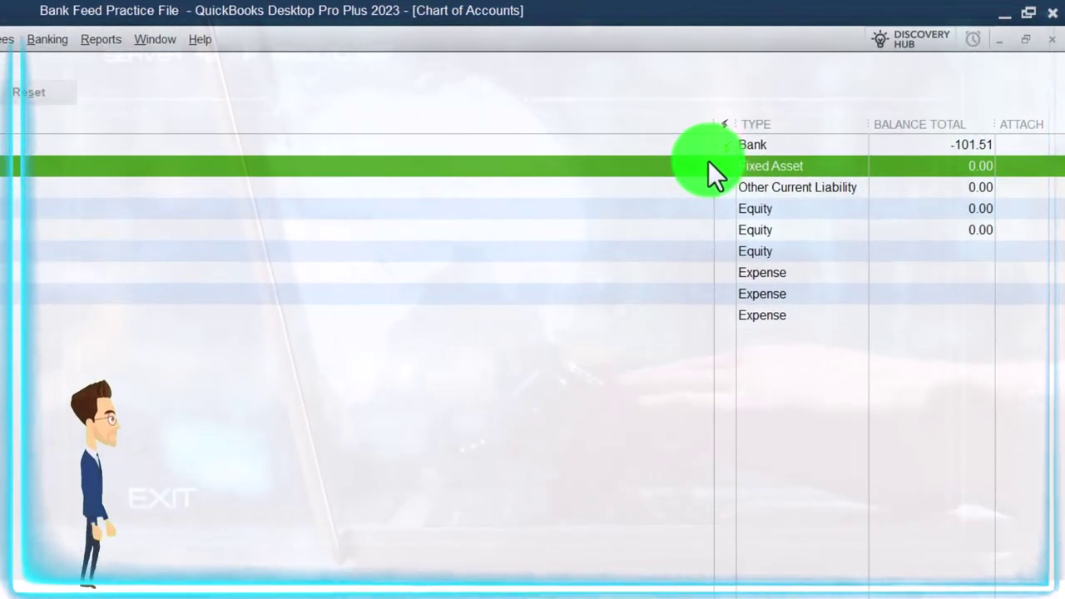
right_click(223, 170)
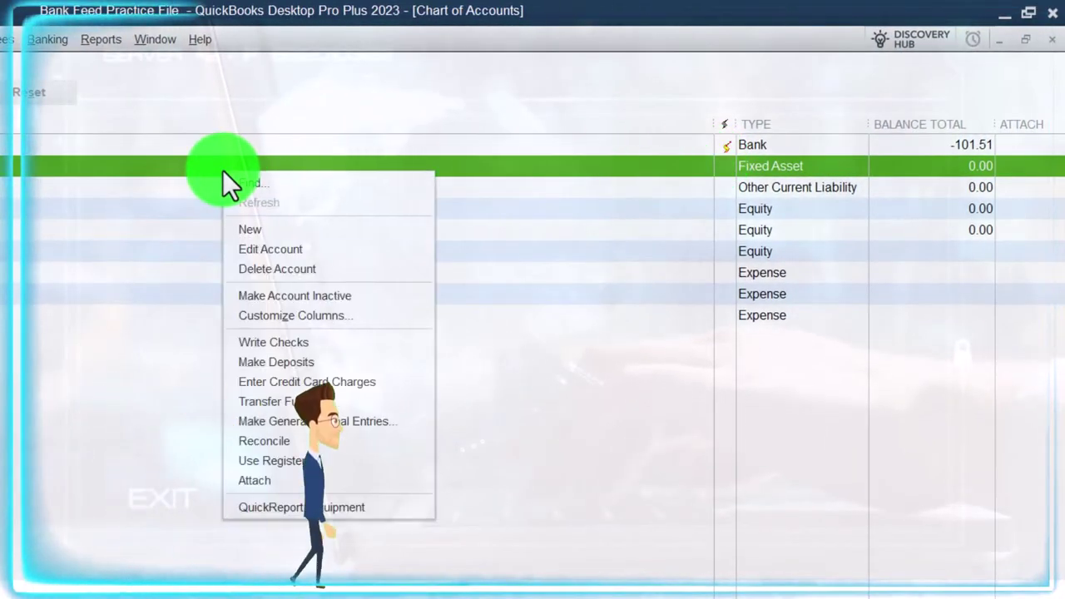
click(252, 248)
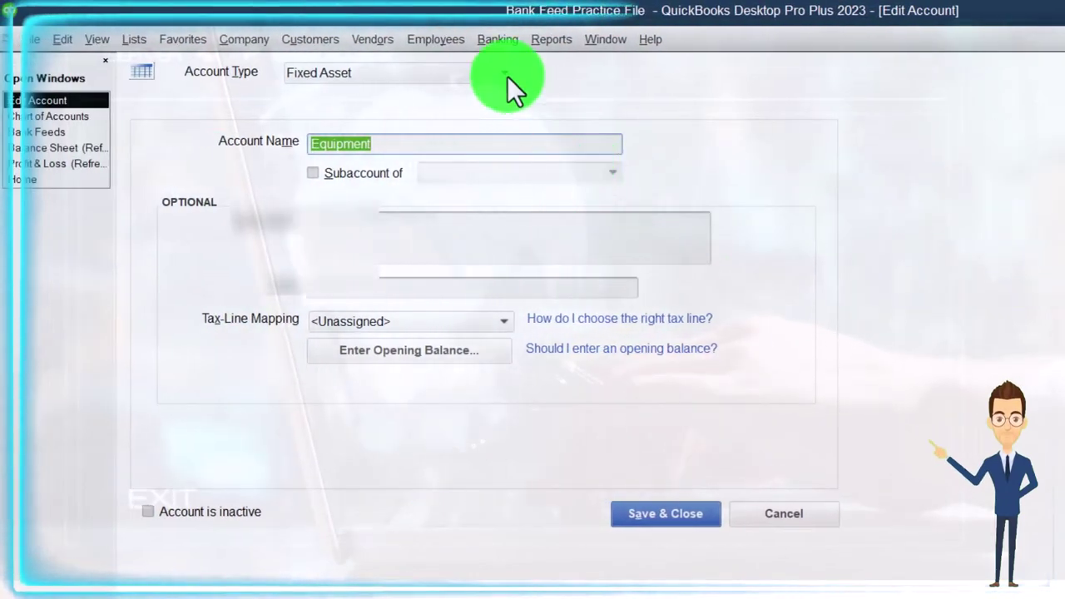
click(507, 76)
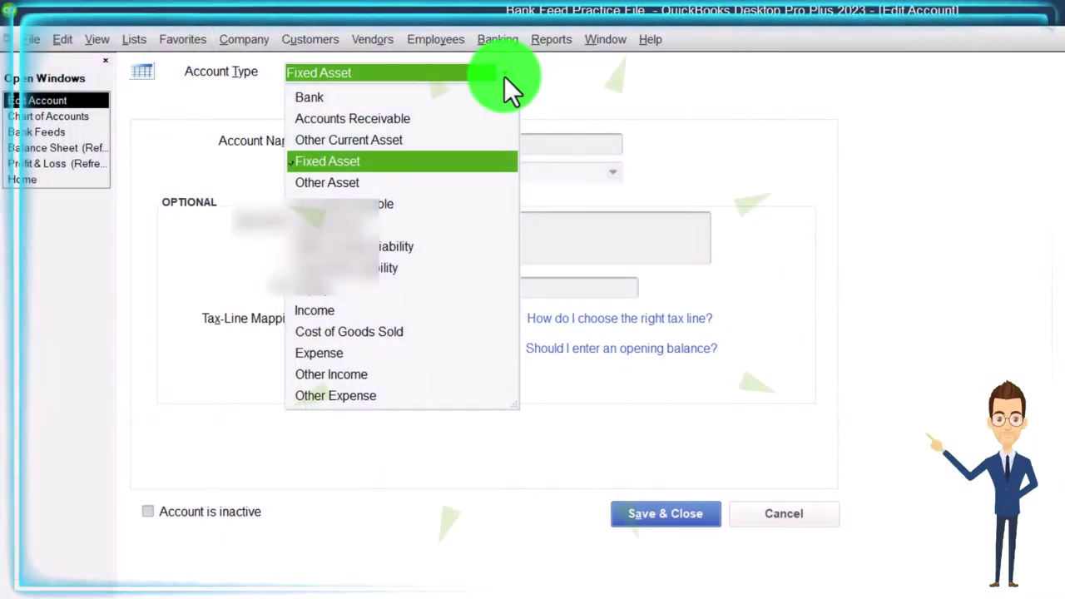
click(542, 86)
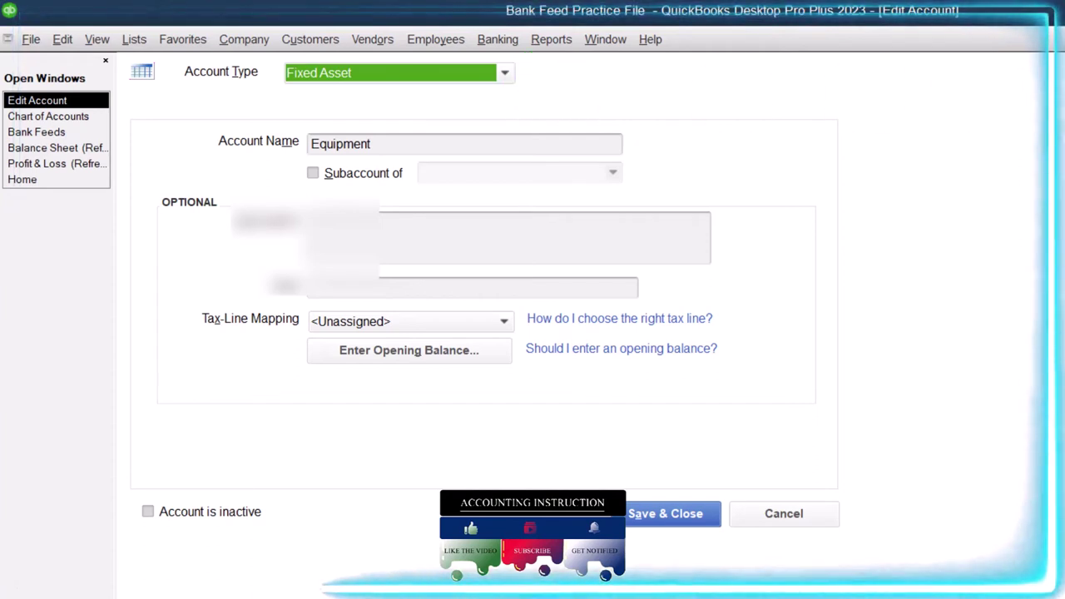
key(alt+s)
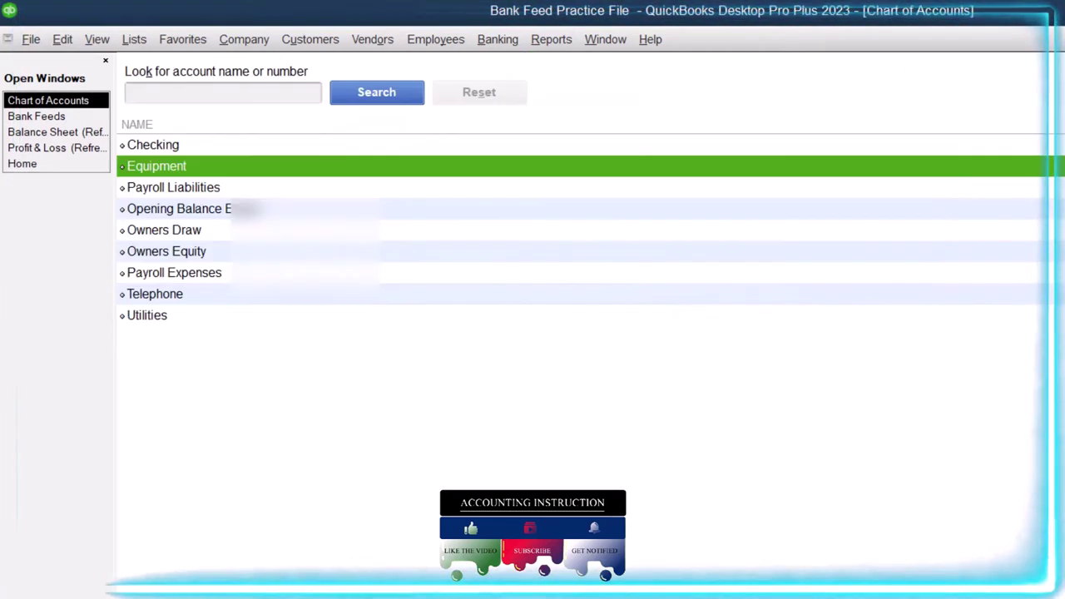
Back in the Bank Feeds, open the additional details of the 9/2/2022 Saresregis payment and review its fields.
click(59, 117)
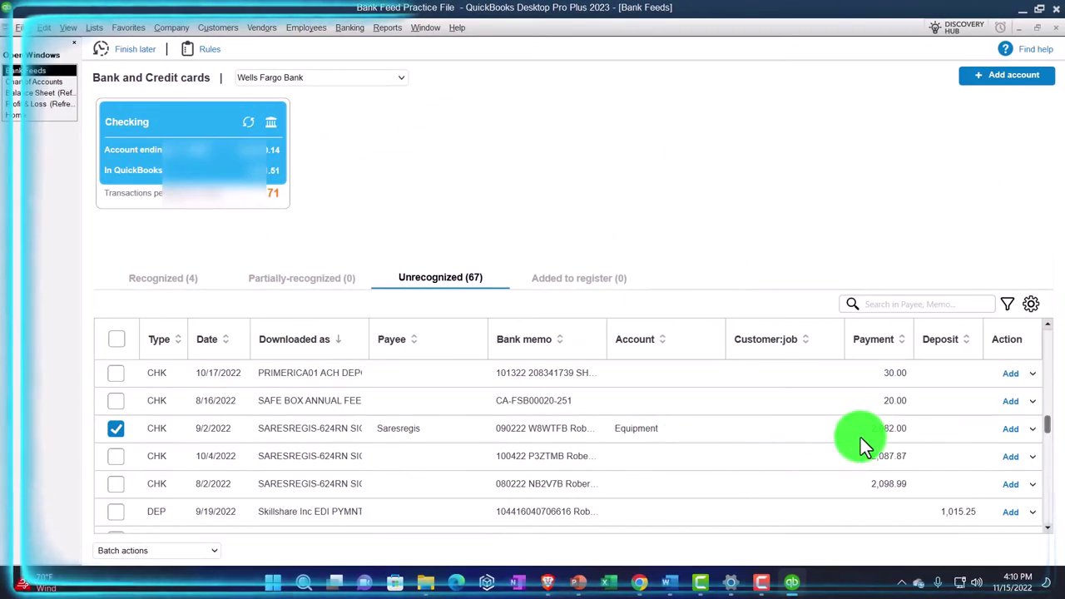
click(1034, 431)
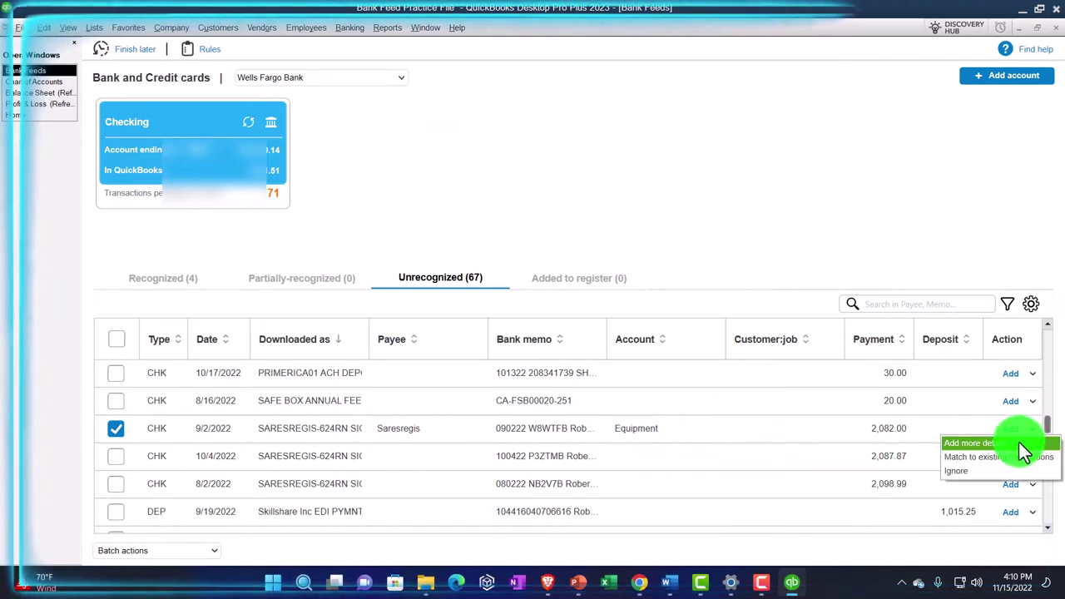
click(1020, 443)
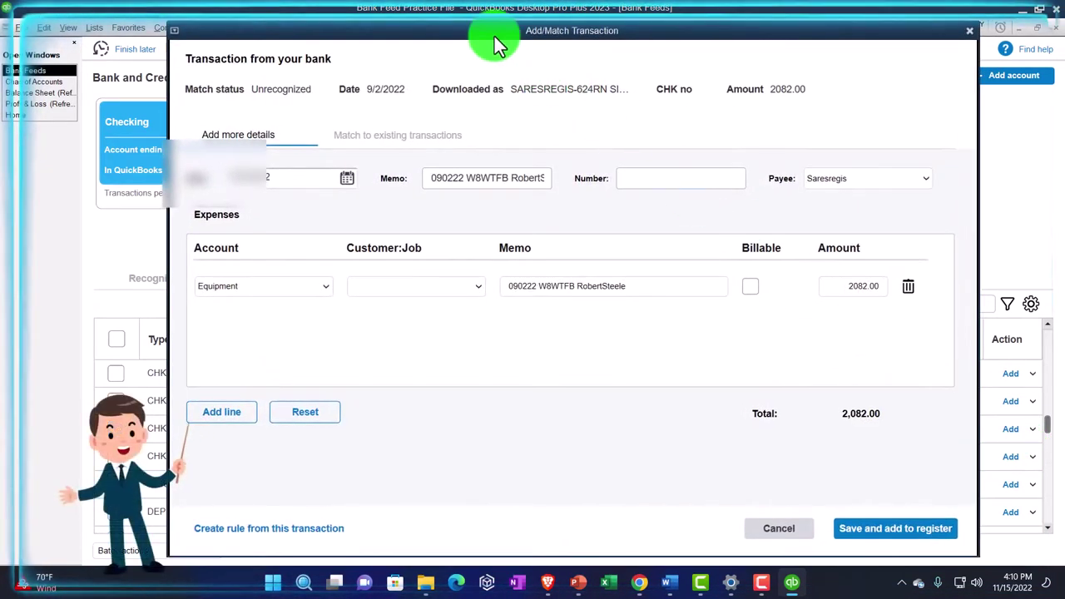
drag(495, 37, 576, 43)
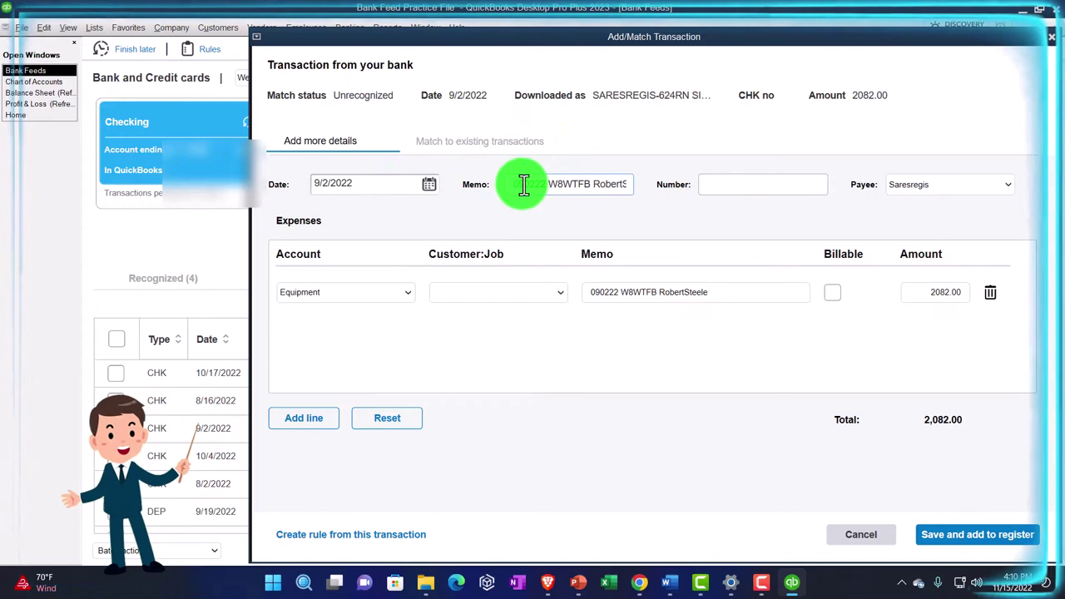
key(Tab)
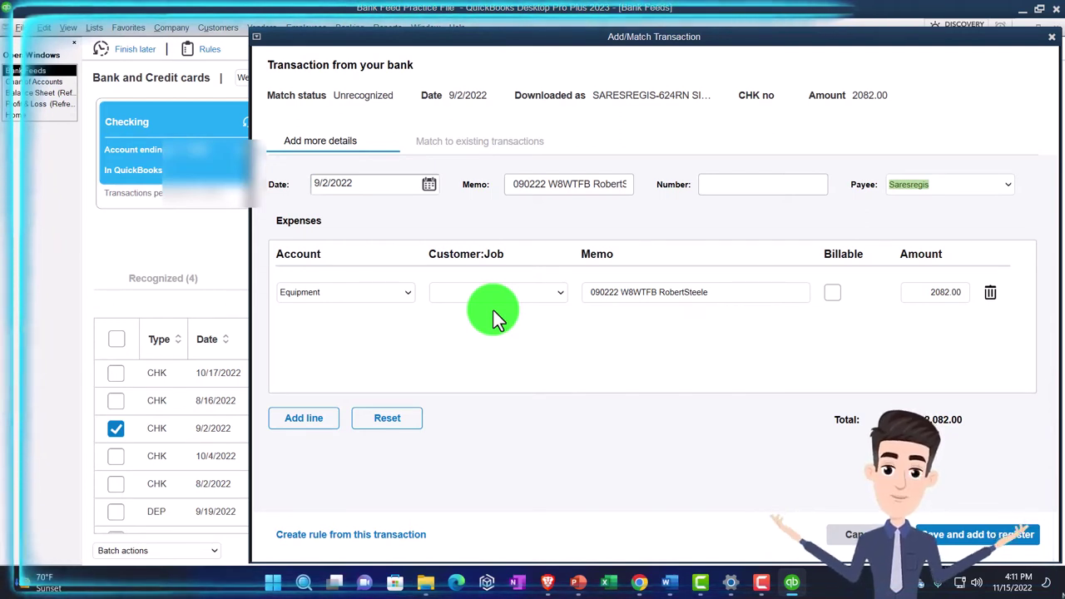
Start a bank feed rule from the 9/2/2022 transaction, named Saresregis, for Money out and meeting All of the conditions.
click(410, 542)
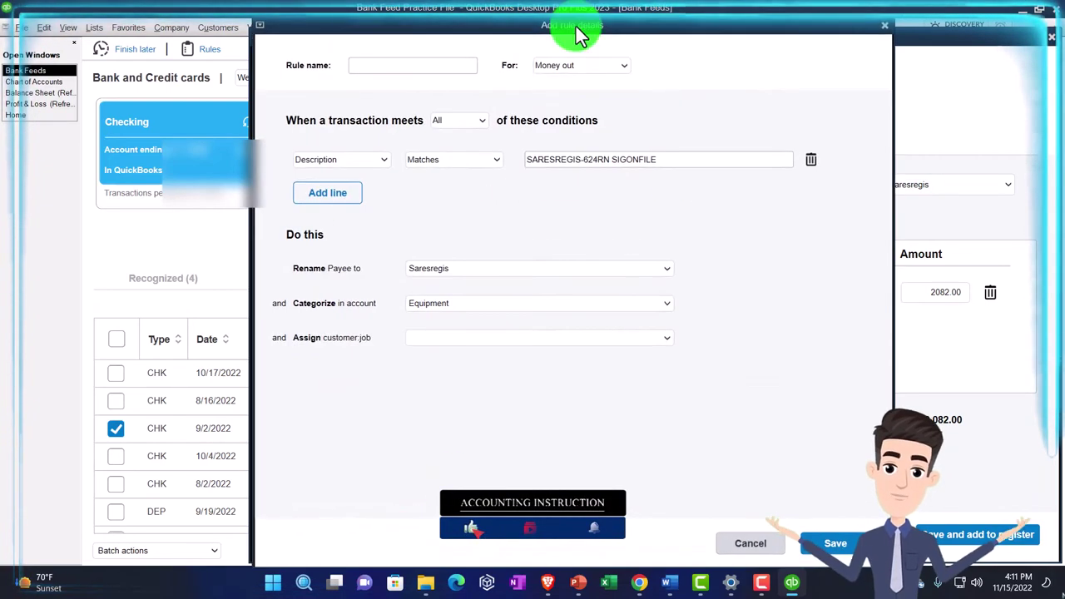
drag(476, 31, 627, 29)
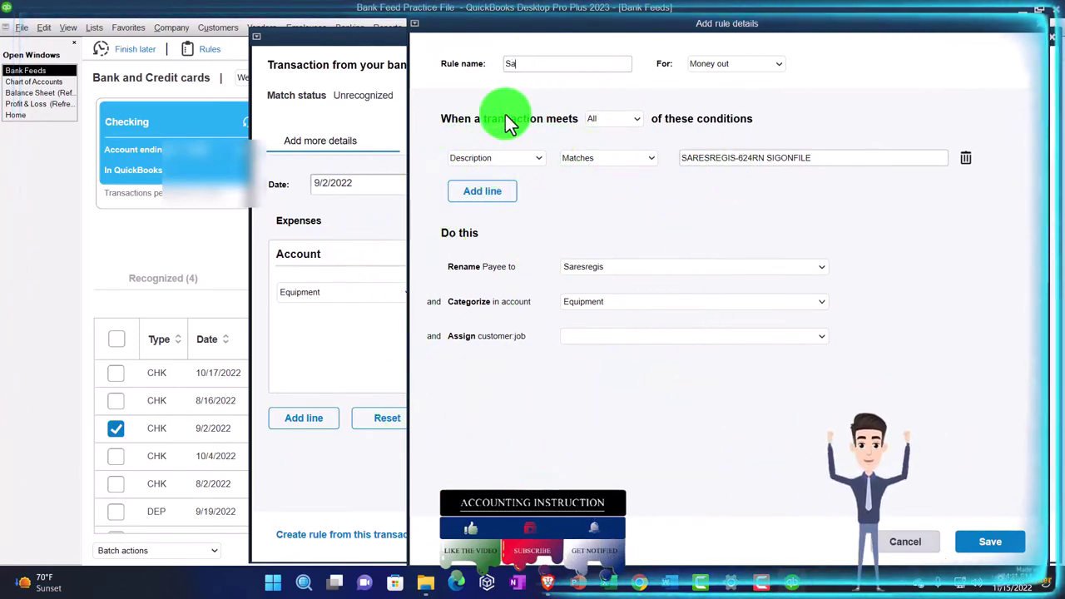
text(resregis)
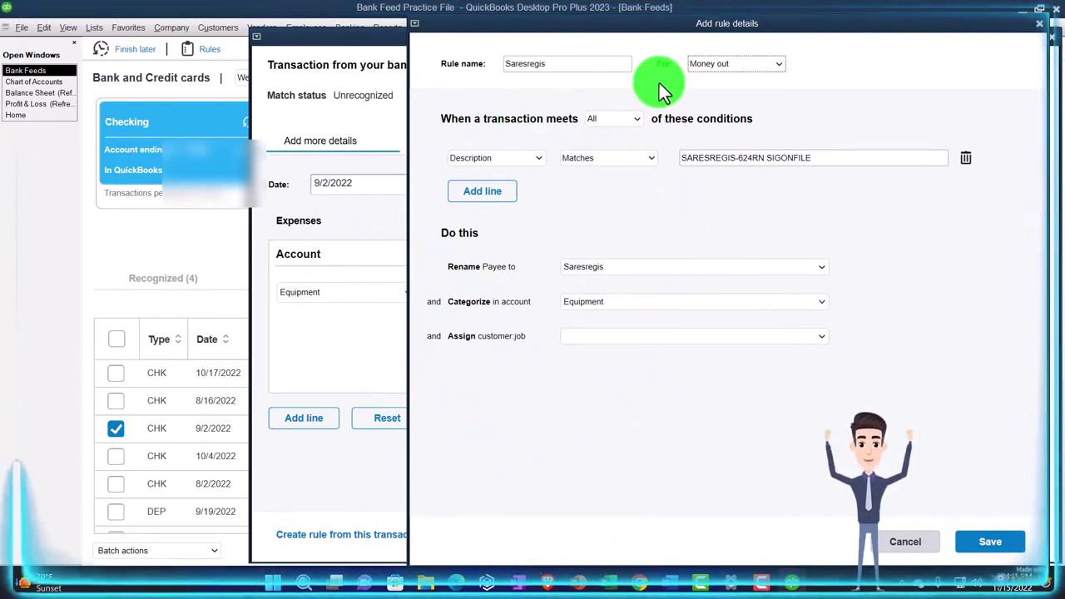
click(783, 68)
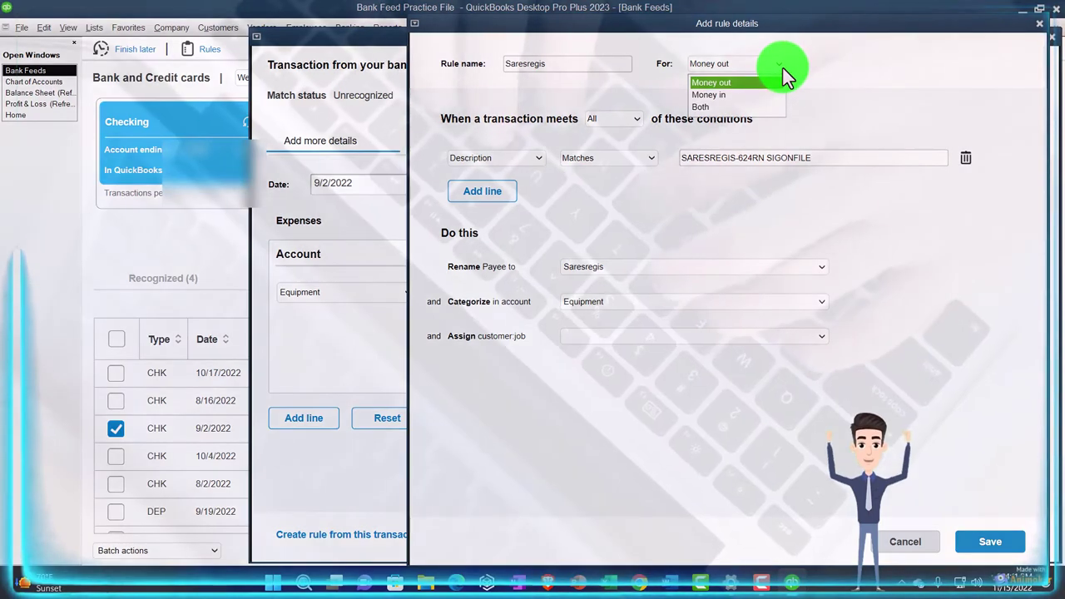
click(780, 73)
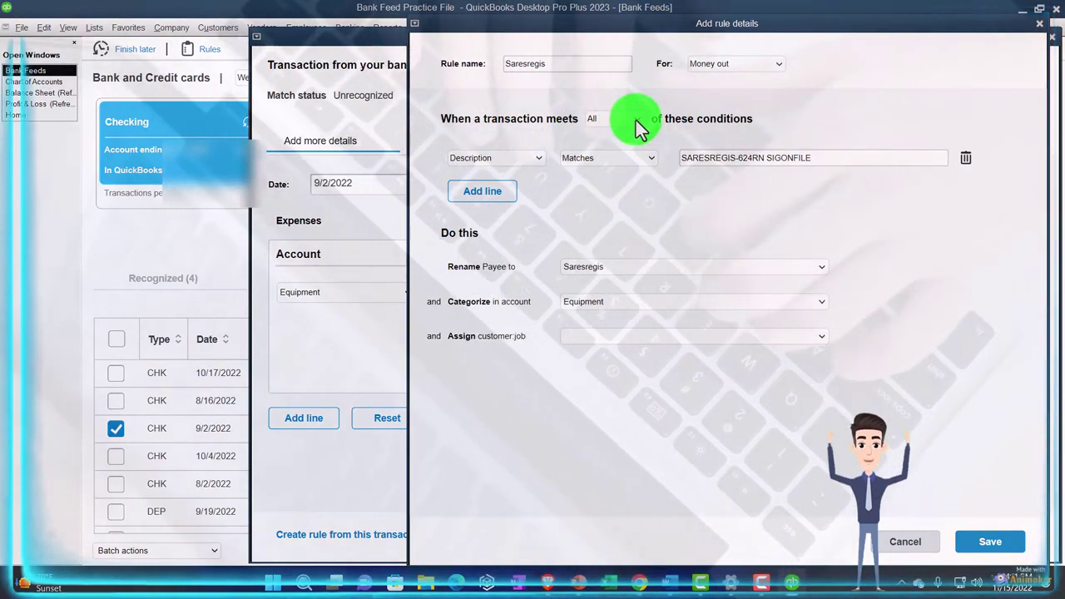
click(636, 120)
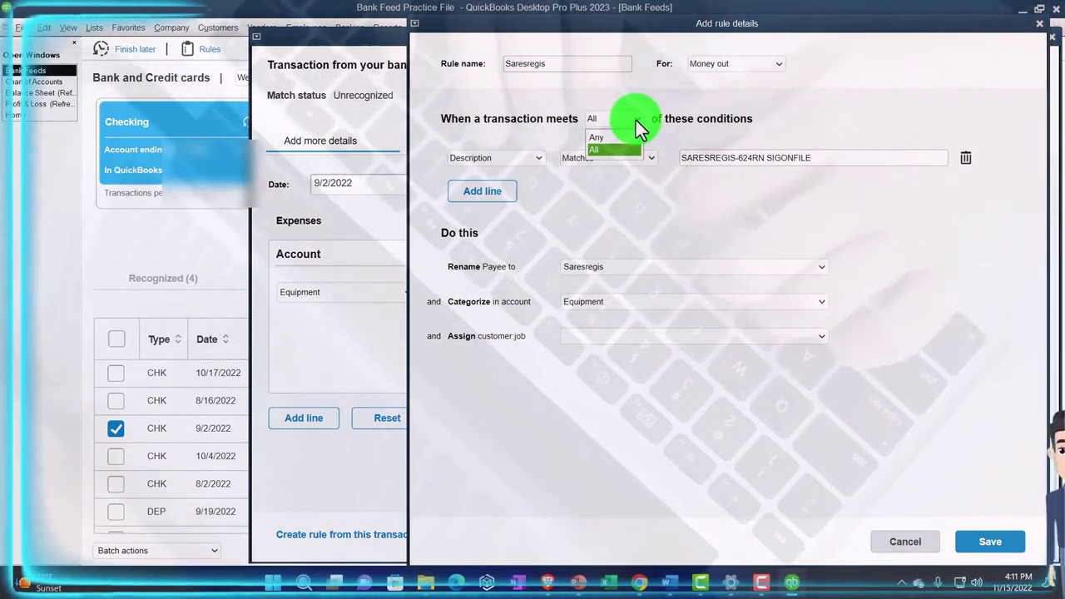
click(596, 152)
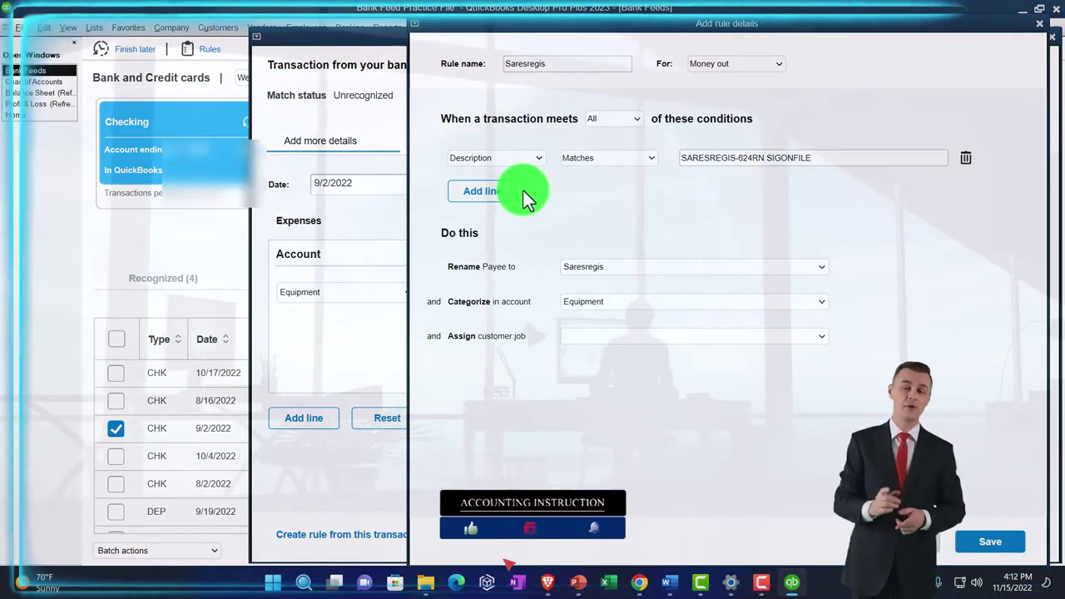
Try a second rule condition of Amount Greater than 5000, and delete that condition line again.
click(493, 200)
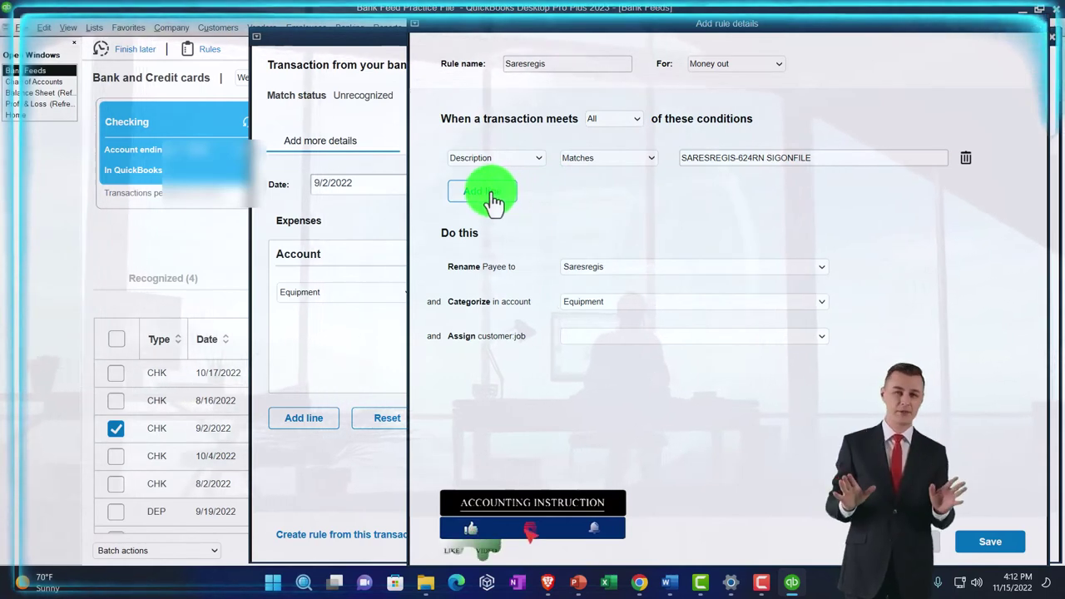
click(536, 192)
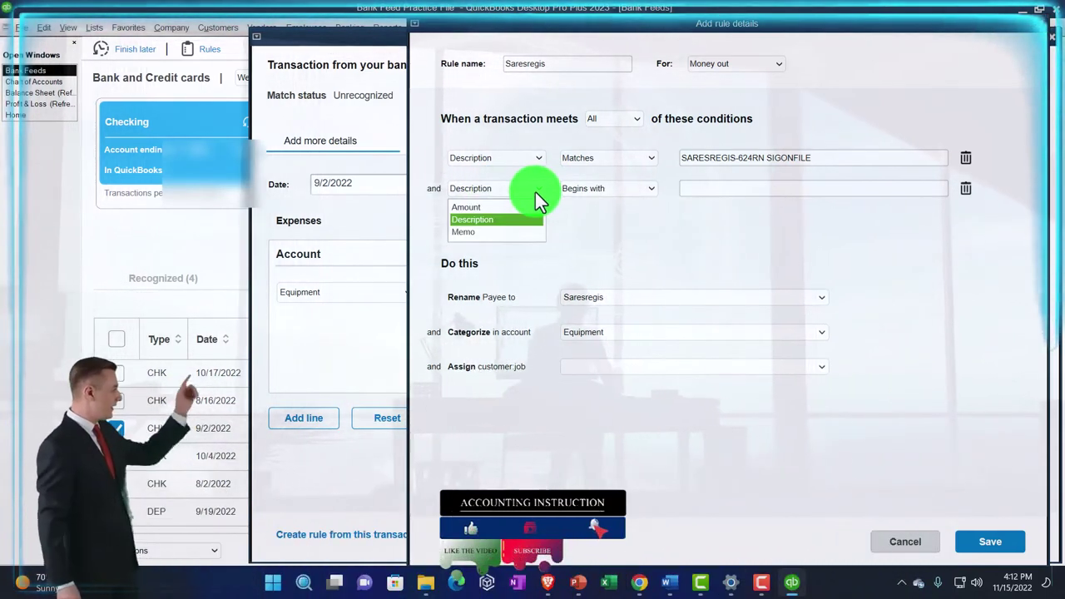
click(462, 207)
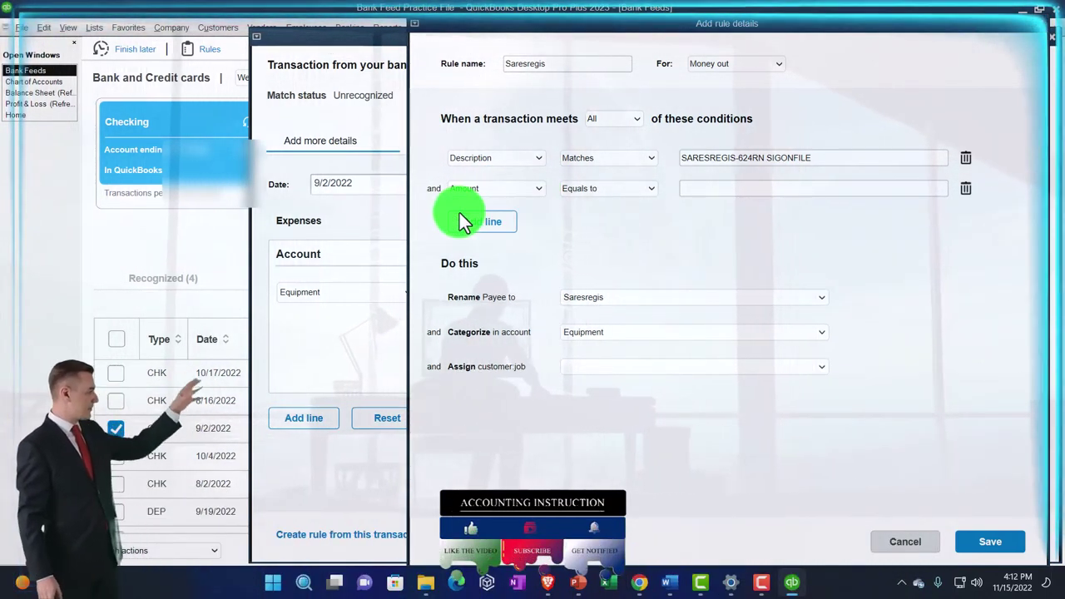
click(645, 194)
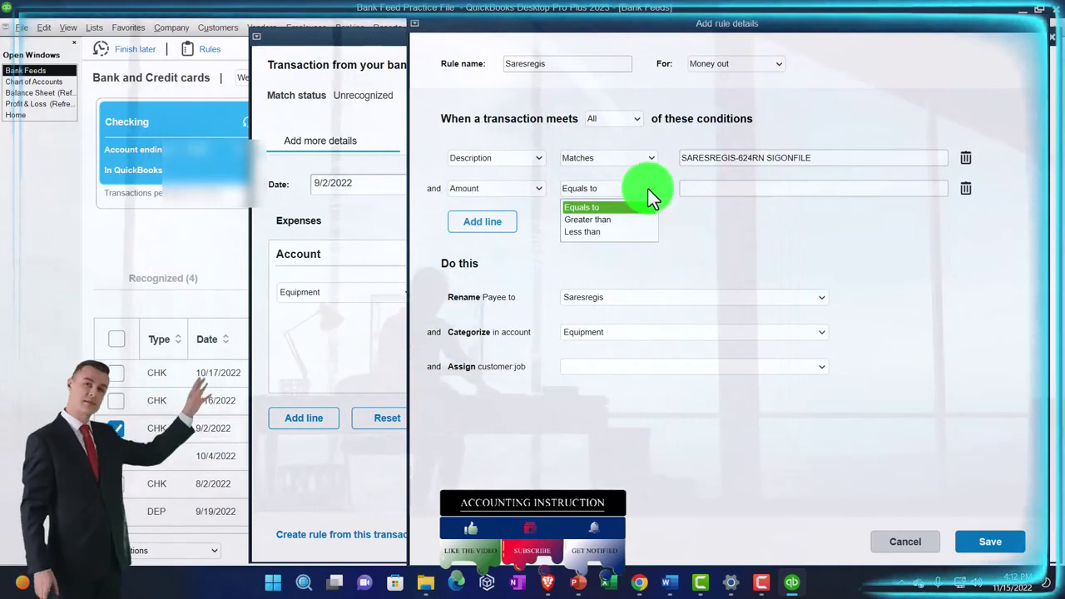
click(611, 220)
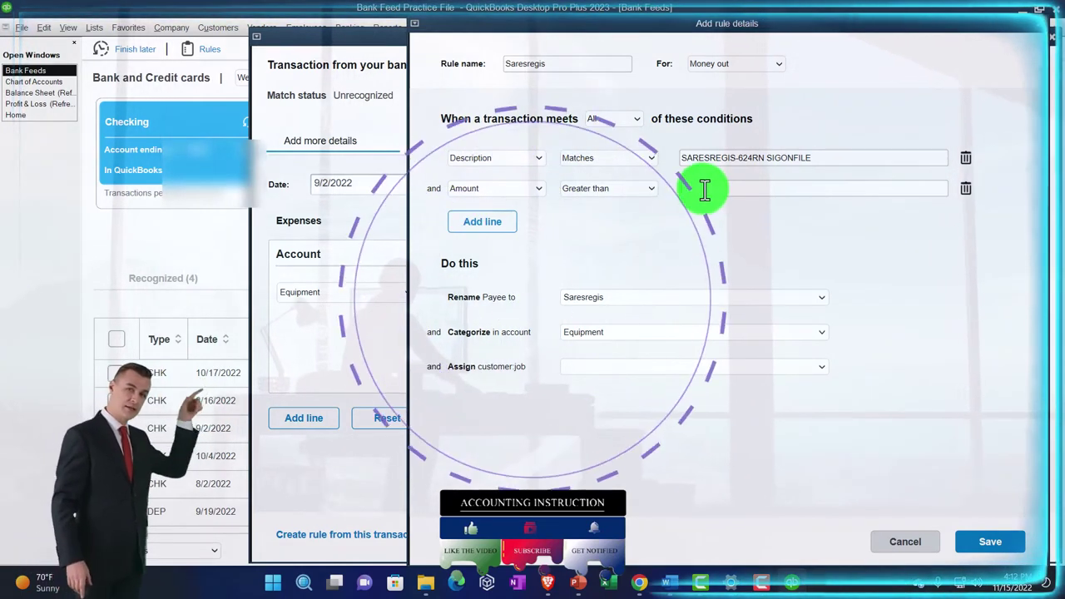
click(705, 191)
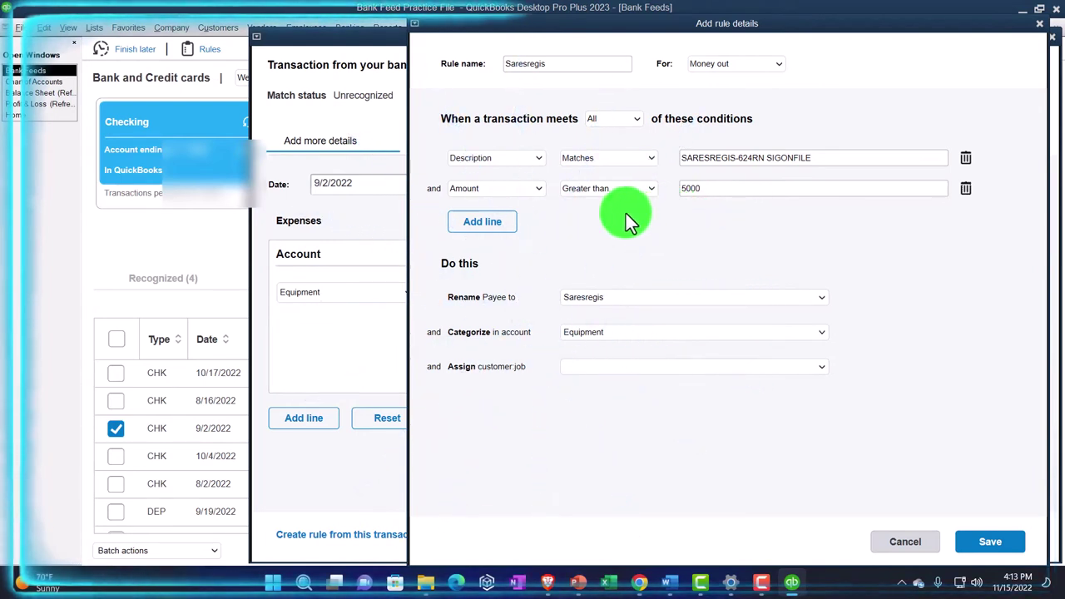
click(967, 190)
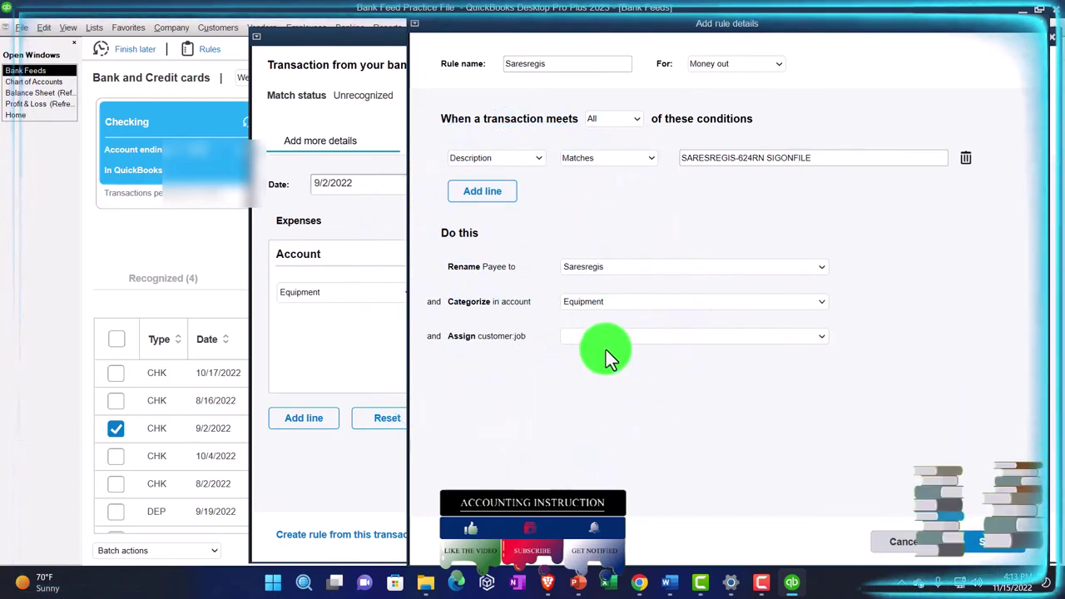
Save the Saresregis rule and add the 9/2/2022 payment to the register, checking the added and recognized transactions.
click(990, 542)
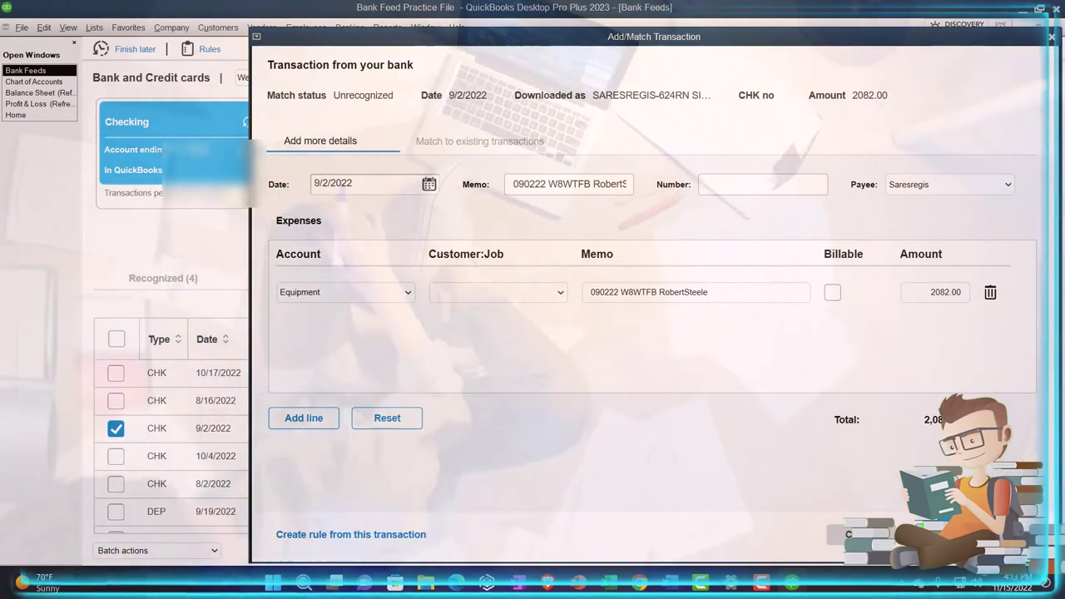
click(946, 540)
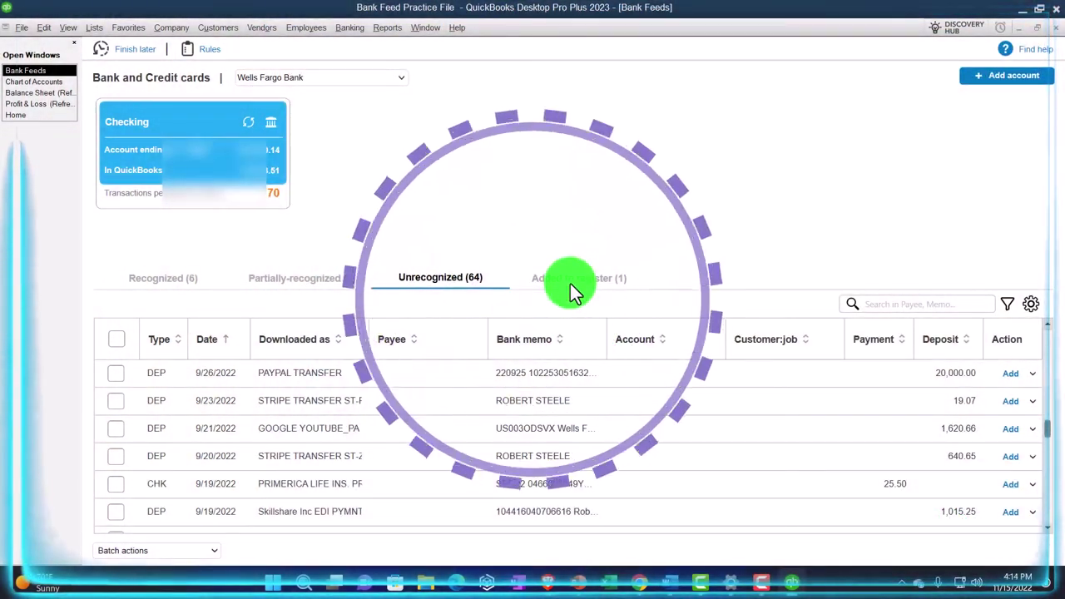
click(571, 280)
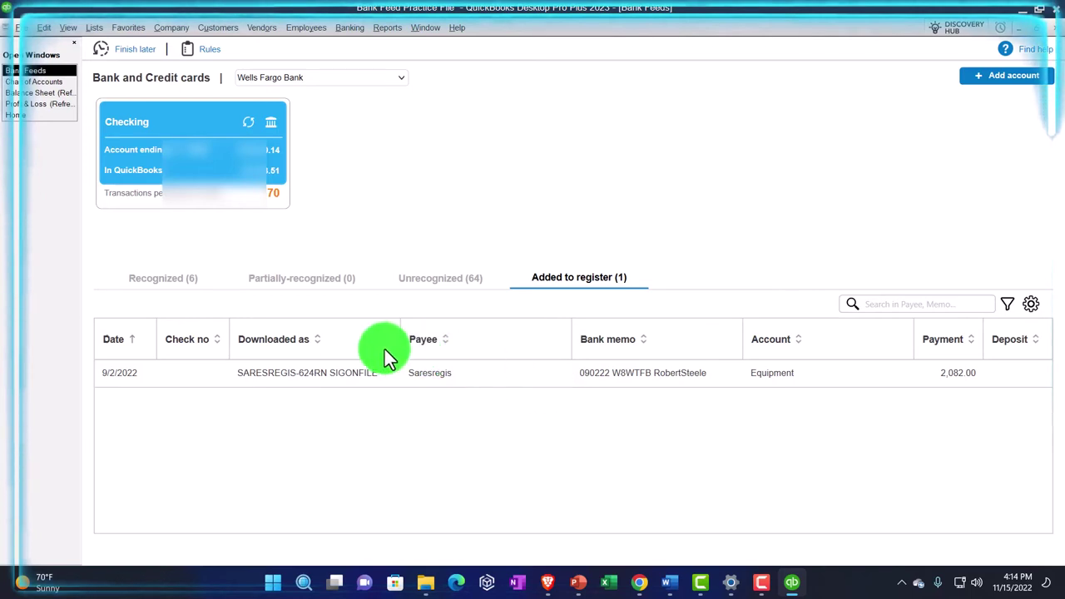
click(188, 280)
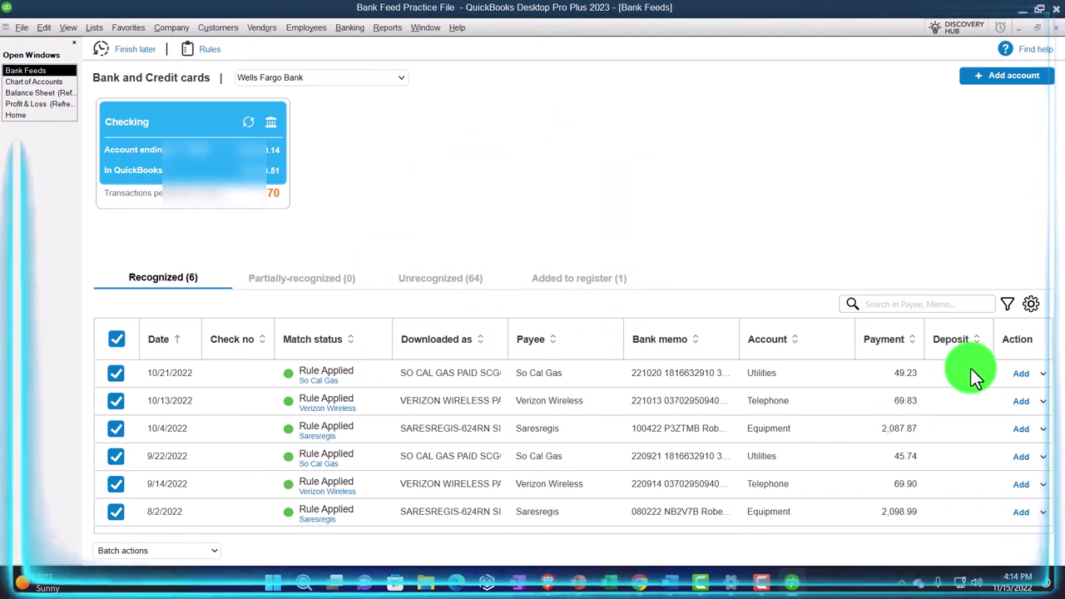
Trace the Checking balance on the Balance Sheet down to the 09/02/2022 Saresregis check, review it and close the detail windows.
click(30, 94)
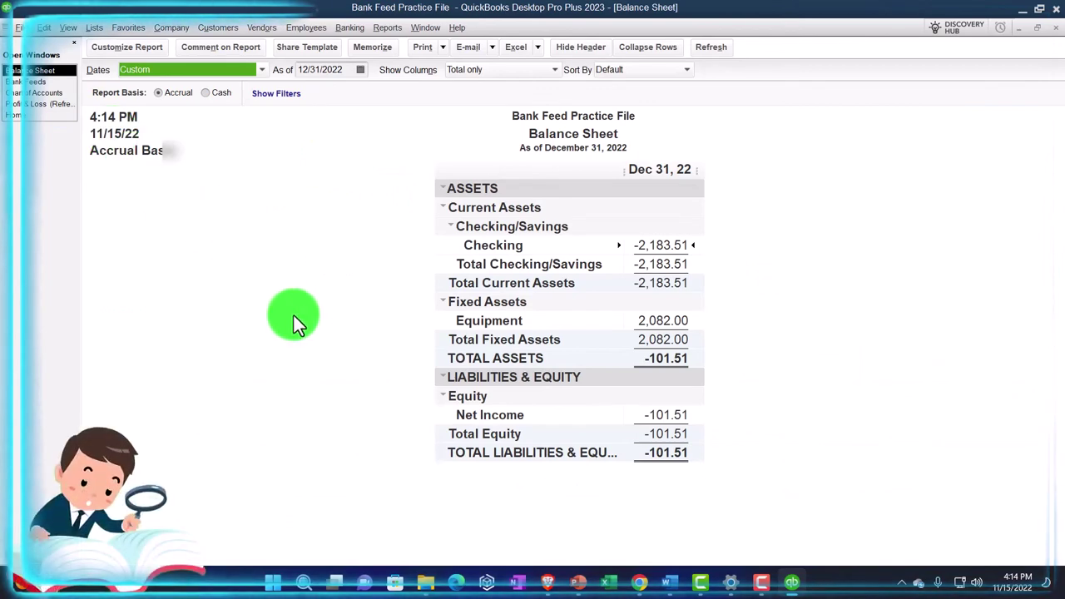
click(659, 244)
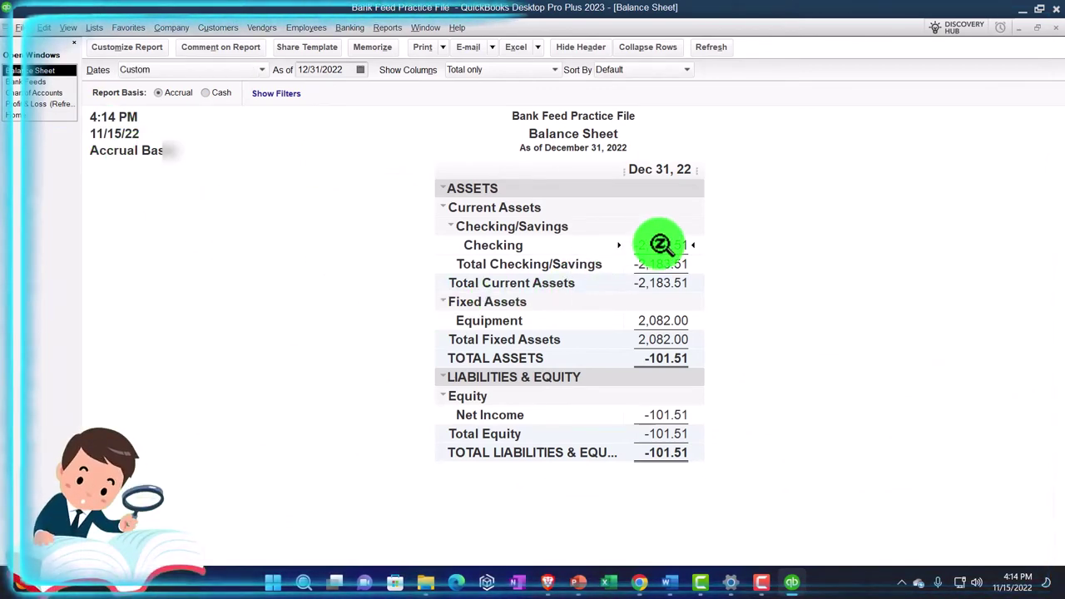
double_click(660, 244)
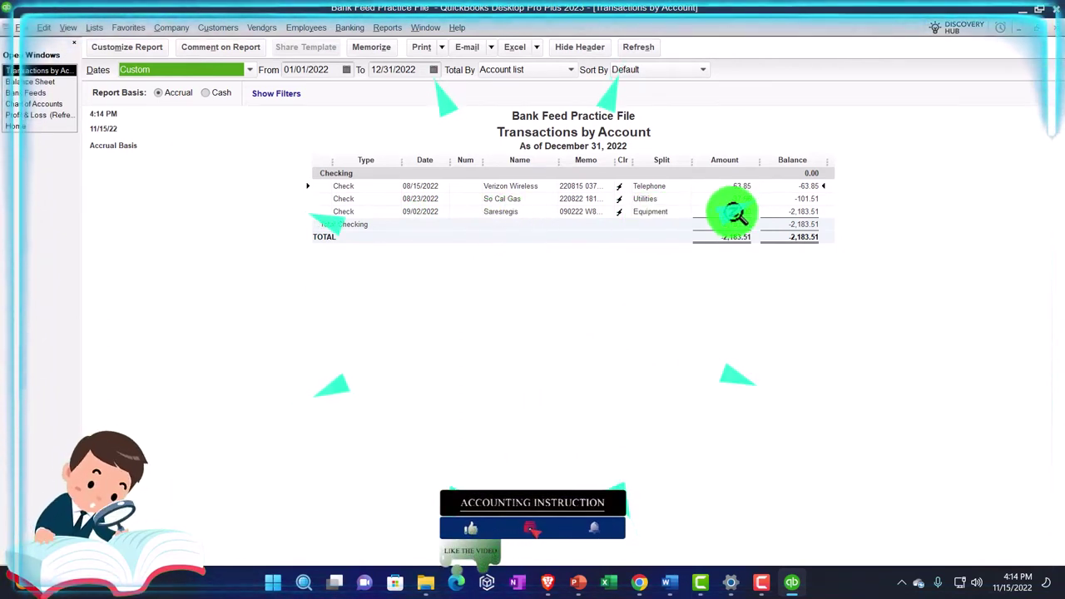
double_click(734, 213)
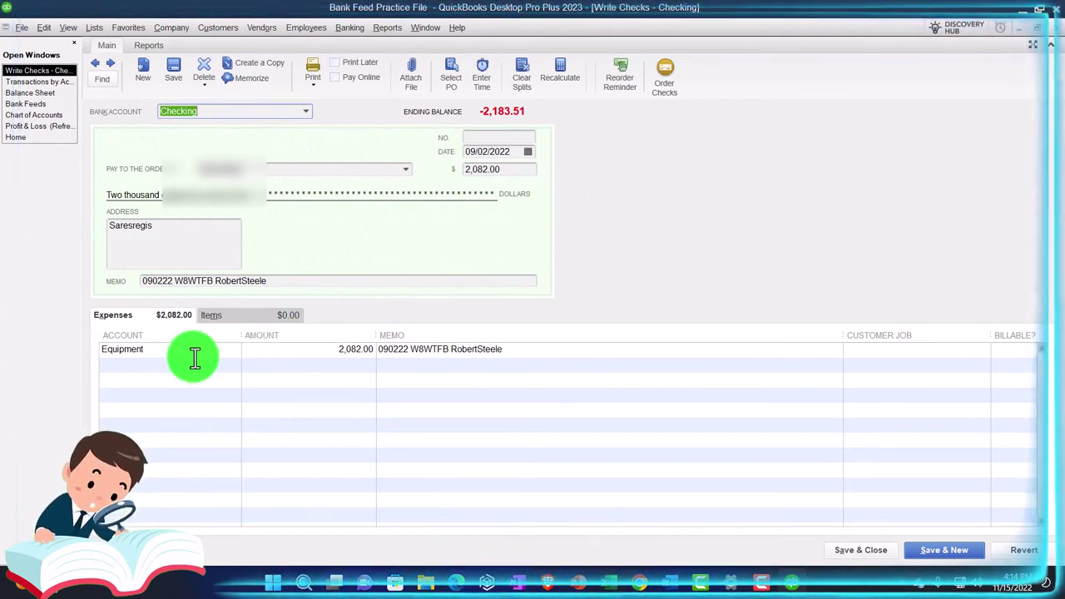
click(1051, 43)
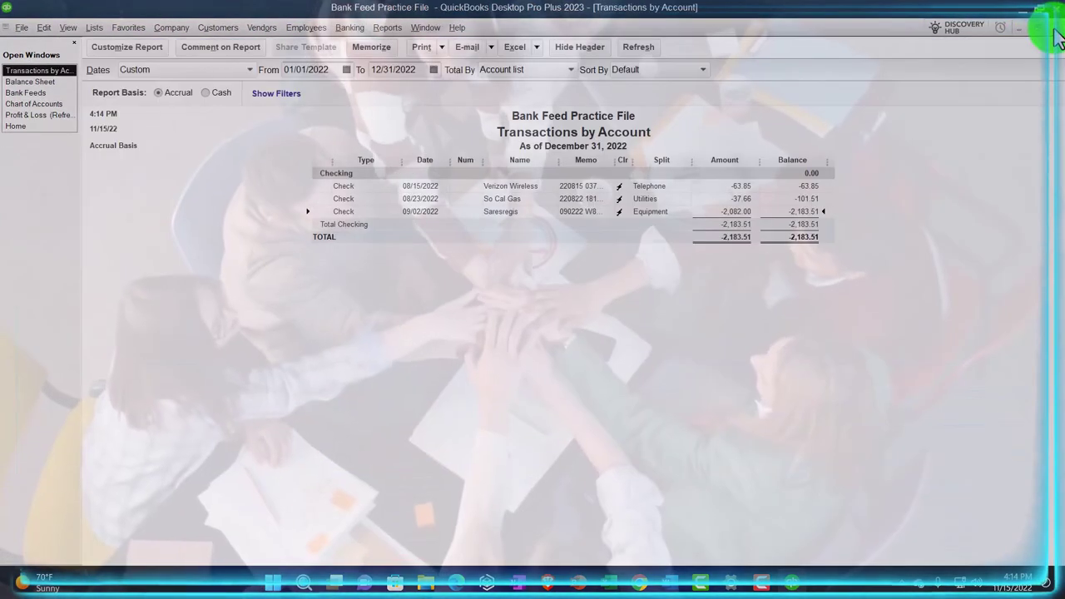
click(1055, 39)
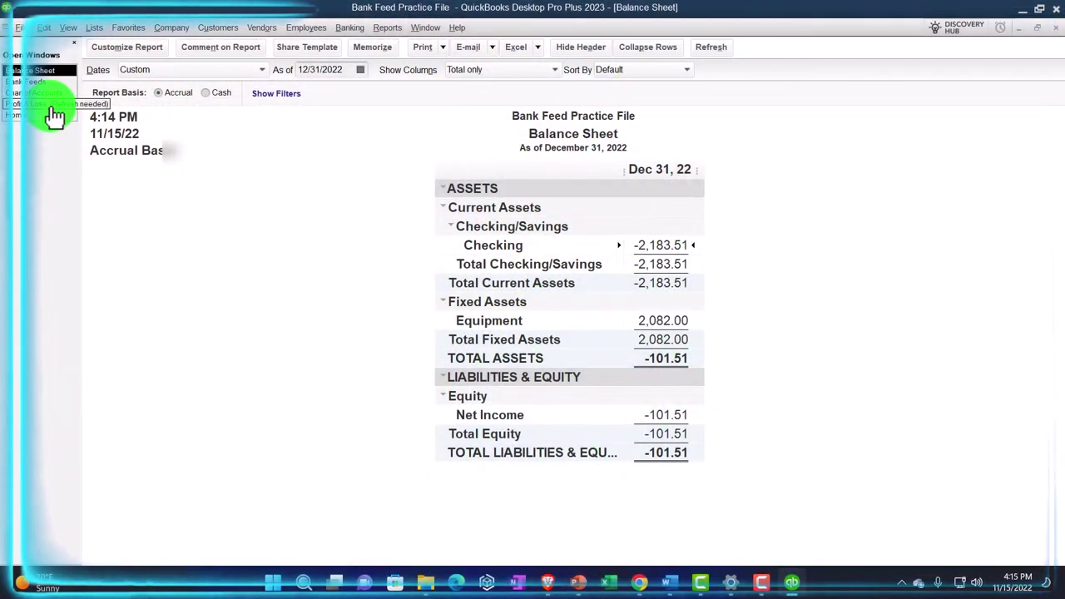
Check the Profit & Loss, and trace the Balance Sheet's Equipment amount to its underlying Saresregis check before returning to the report.
click(50, 105)
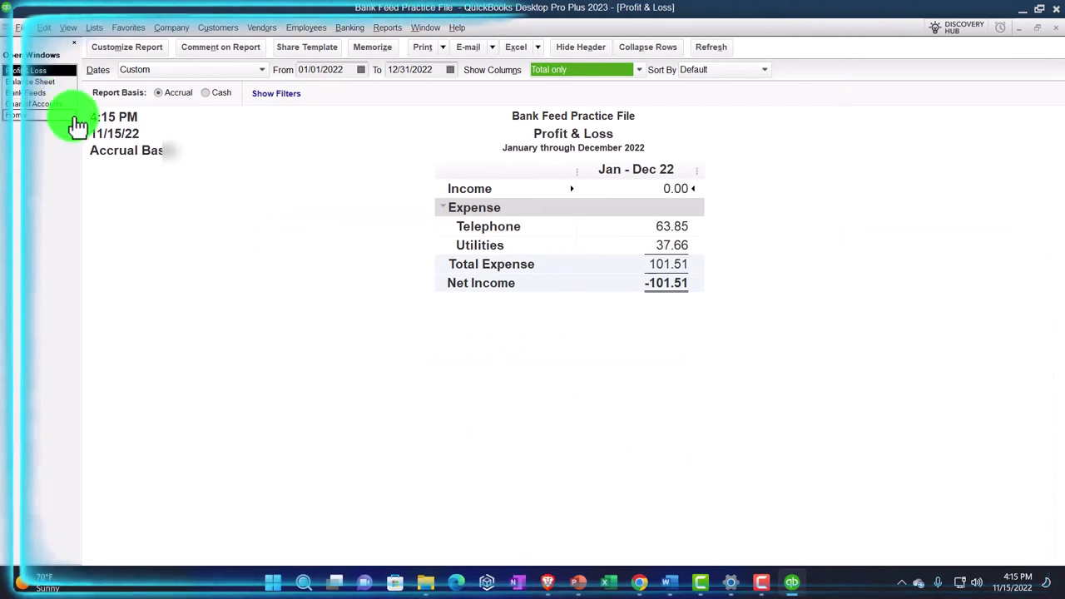
click(40, 82)
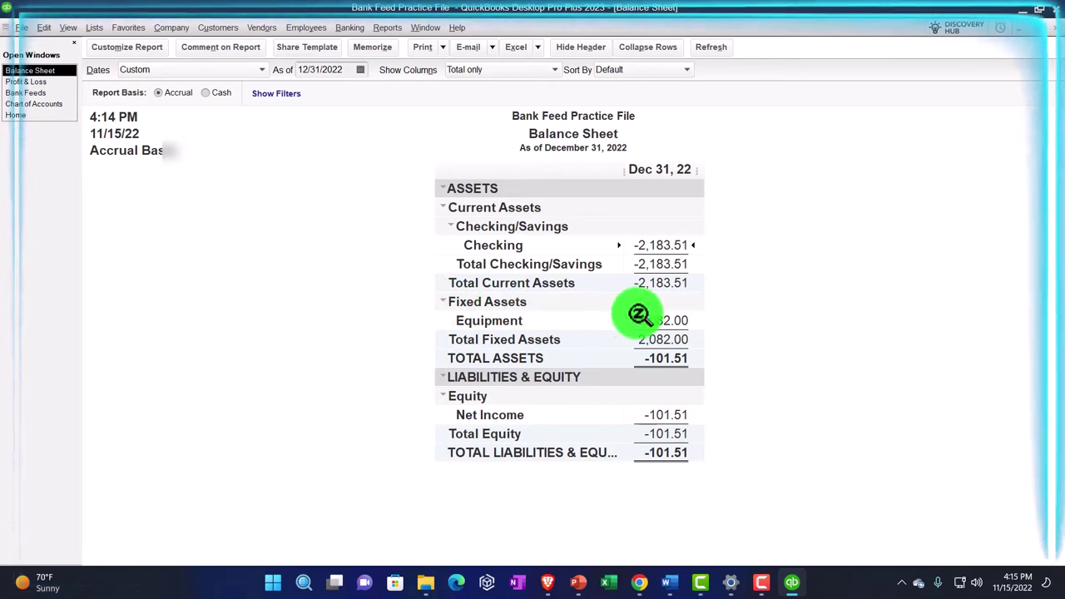
double_click(660, 321)
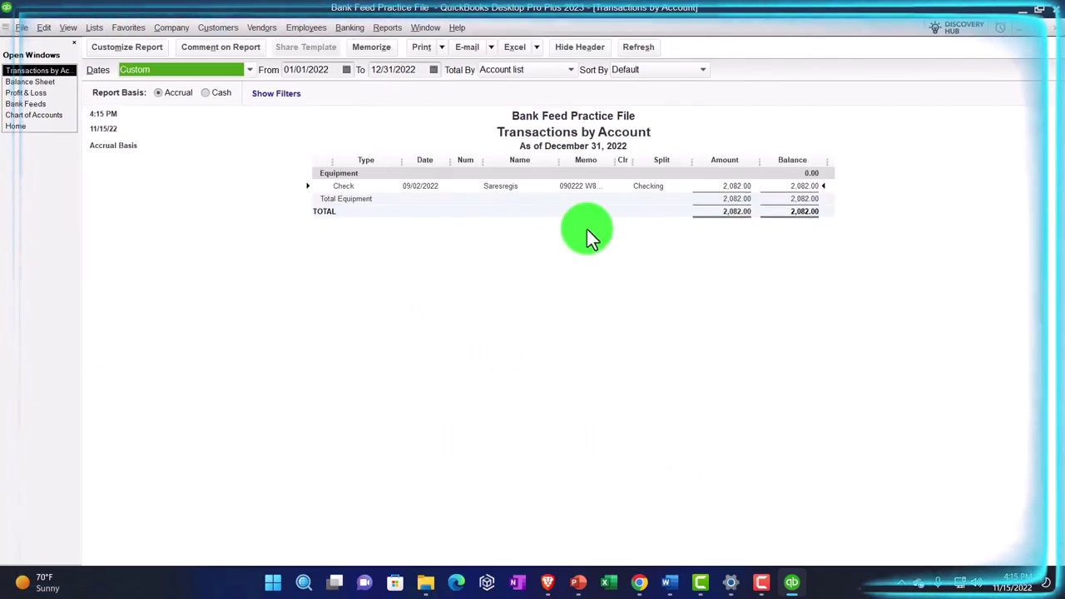
double_click(734, 186)
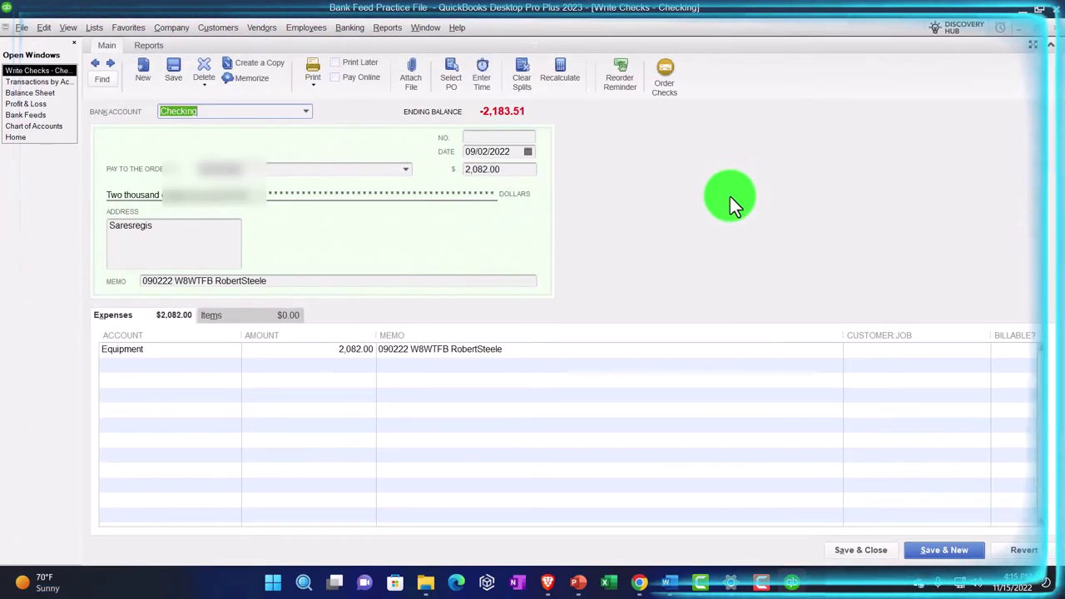
click(1050, 28)
click(1052, 28)
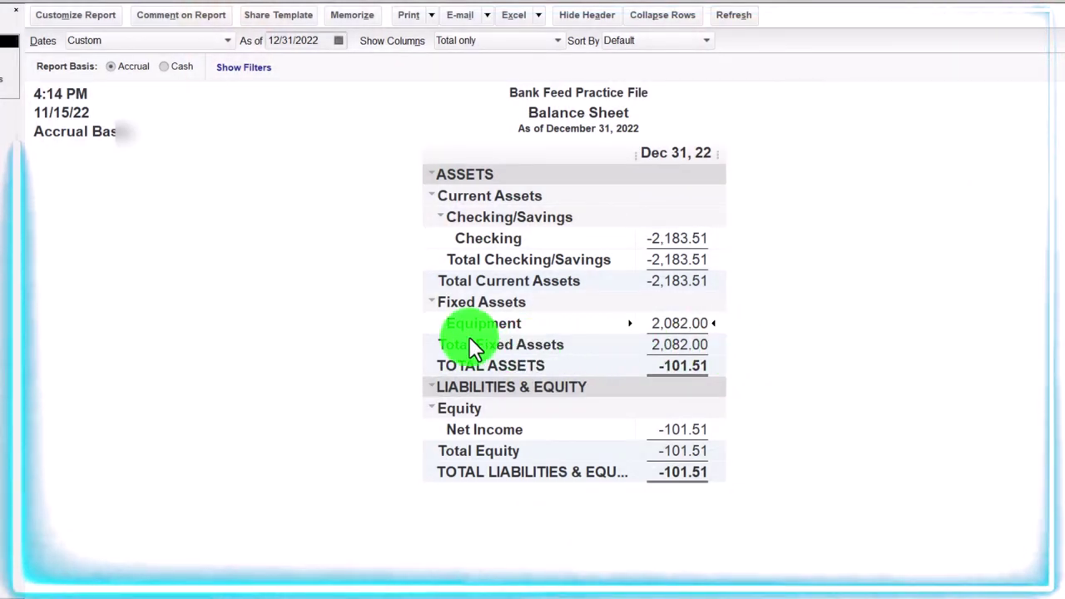
double_click(701, 324)
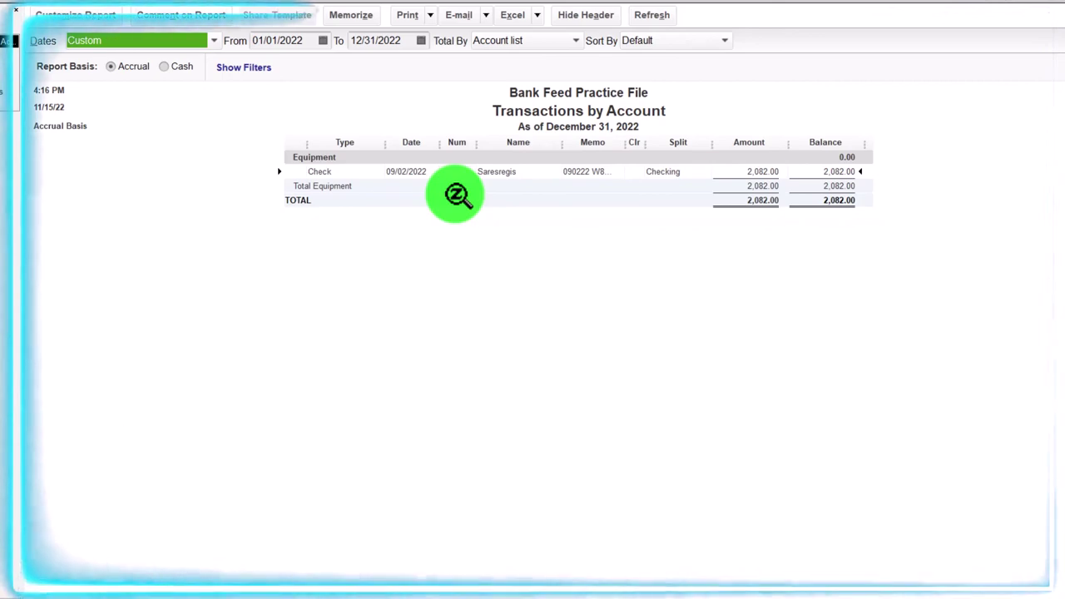
click(1056, 35)
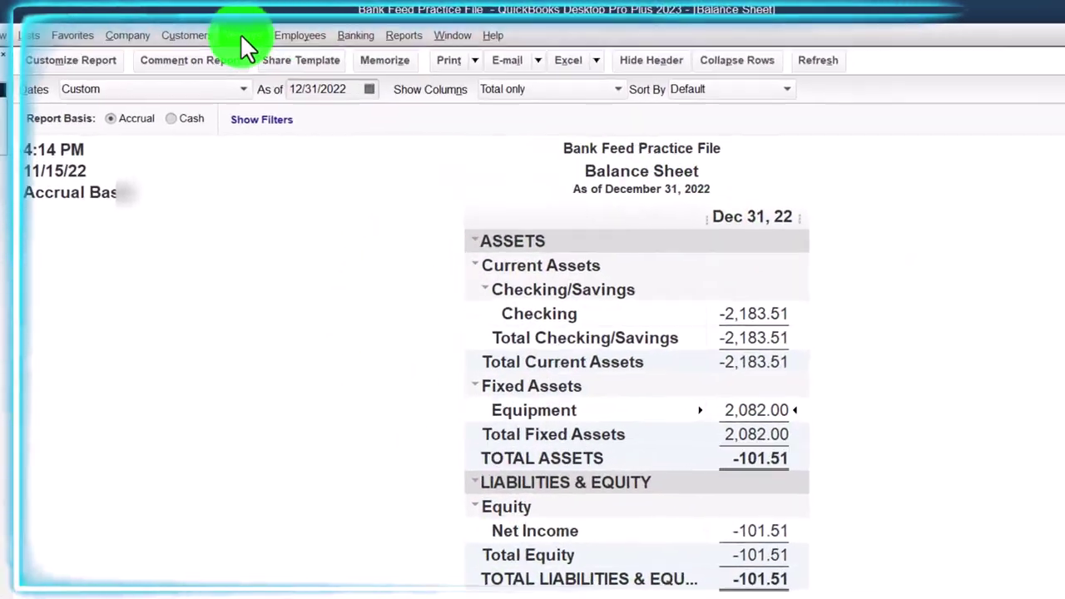
Open the Vendor Center, widen the vendor list's Name column and review the Saresregis vendor's transactions.
click(261, 27)
click(289, 80)
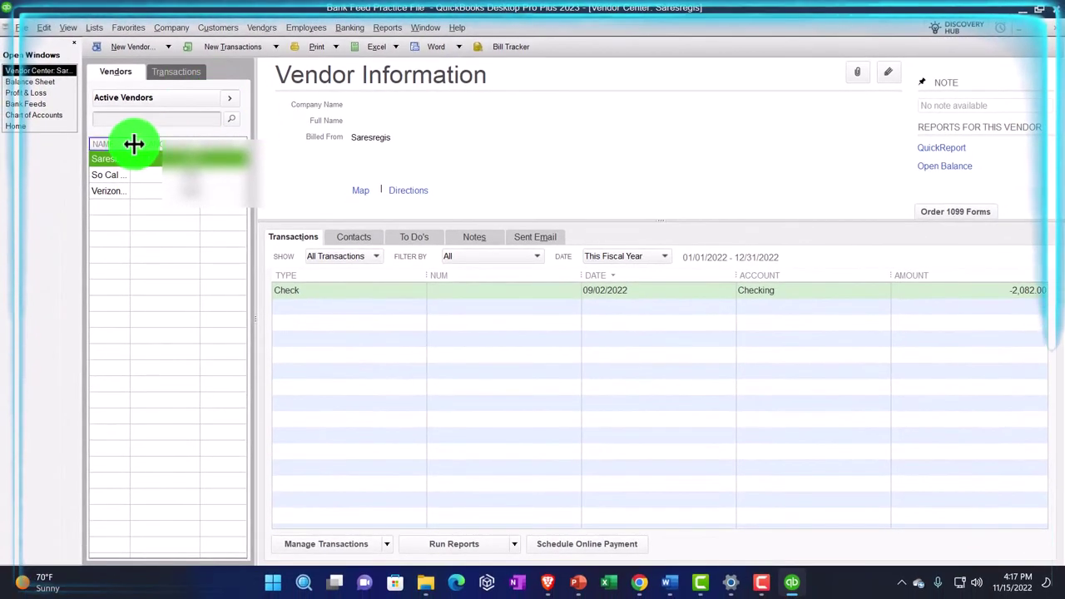
drag(136, 142, 159, 143)
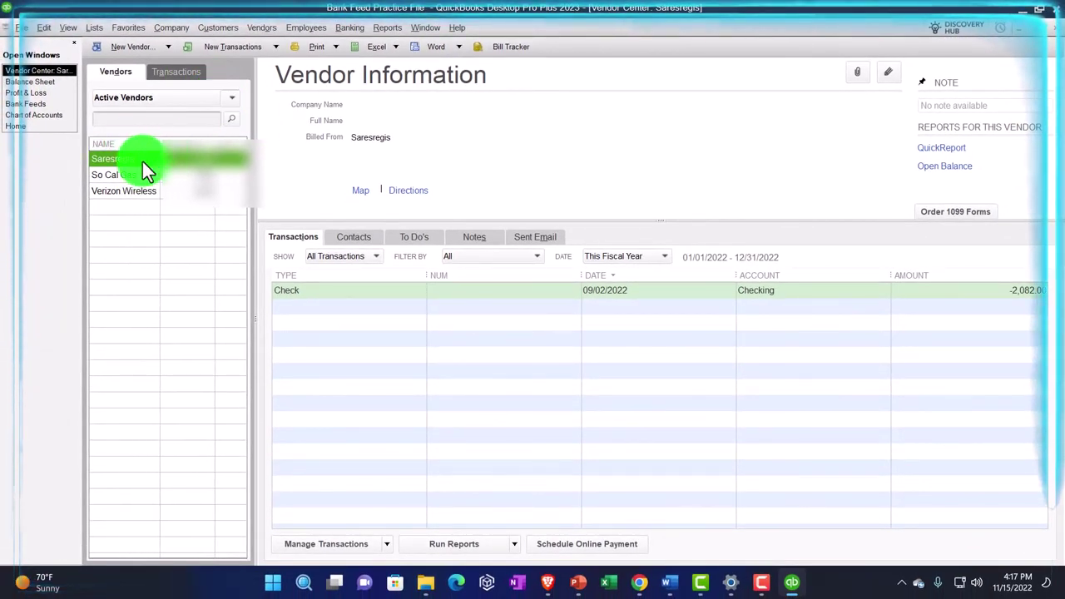
click(339, 327)
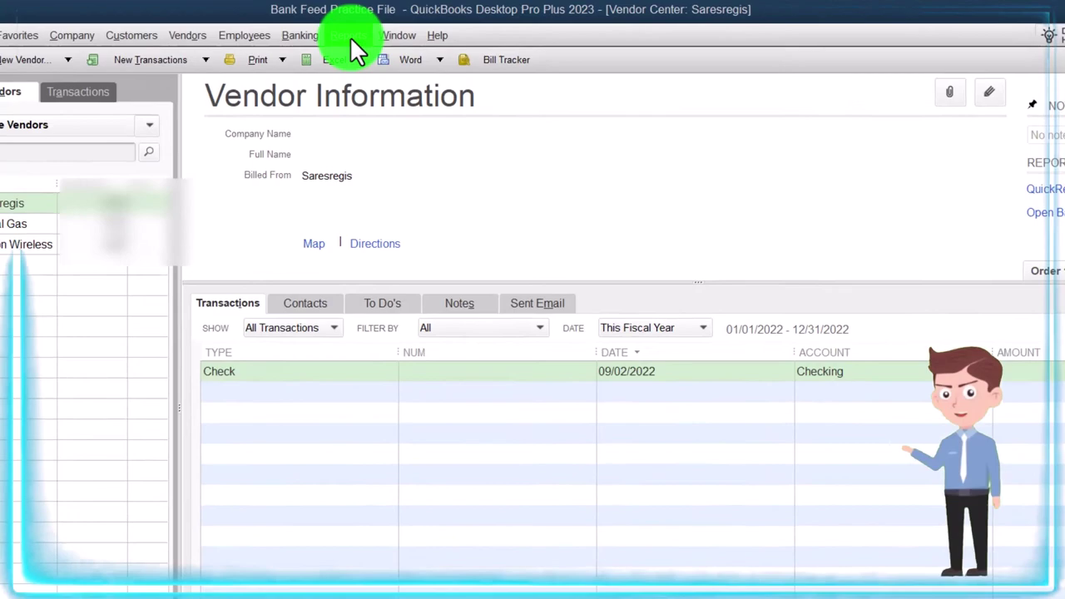
Open the Trial Balance report and set its date range from 01/01/2022 to 12/31/2022.
click(388, 30)
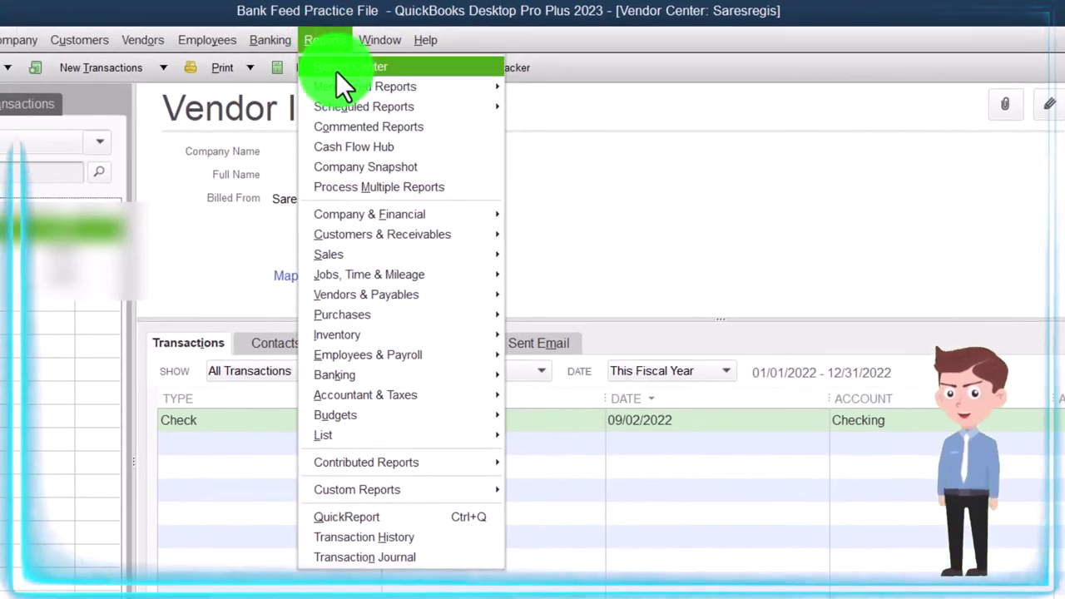
mouse_move(464, 401)
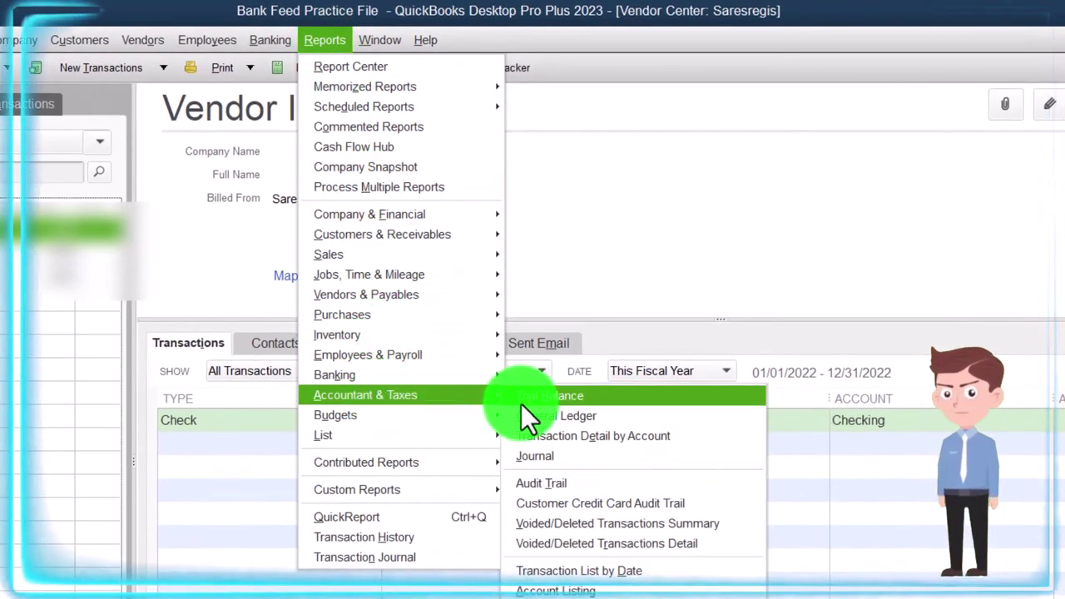
click(568, 395)
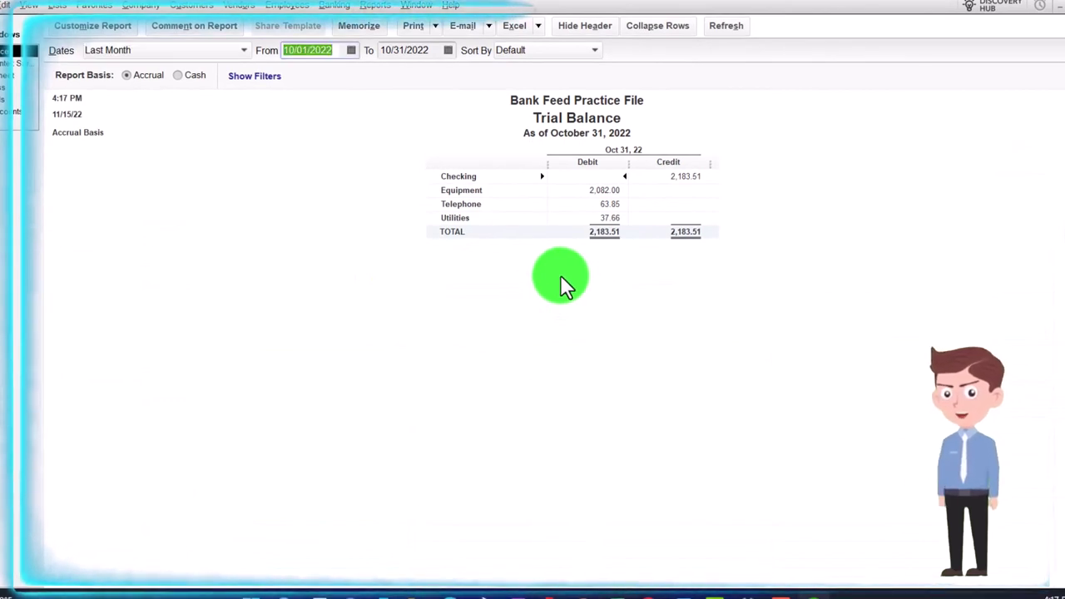
text(01)
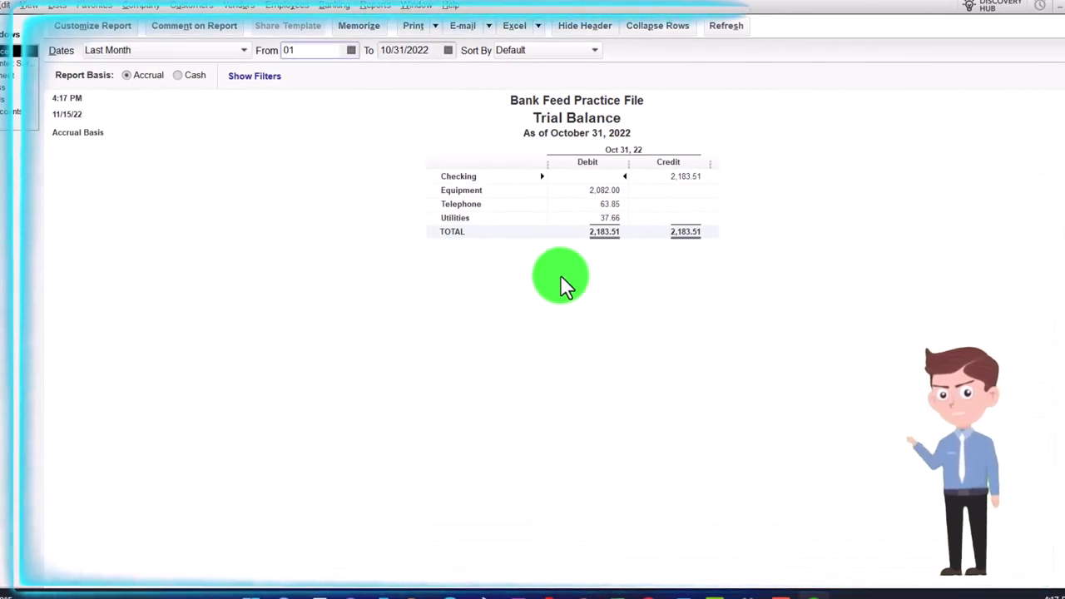
text(22)
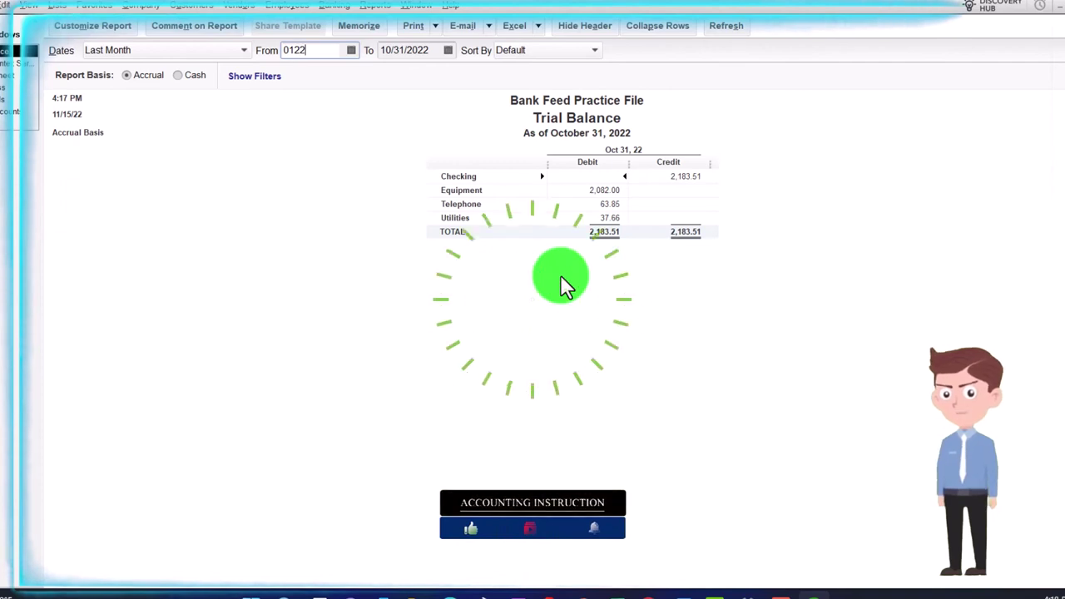
key(BackSpace)
key(BackSpace)
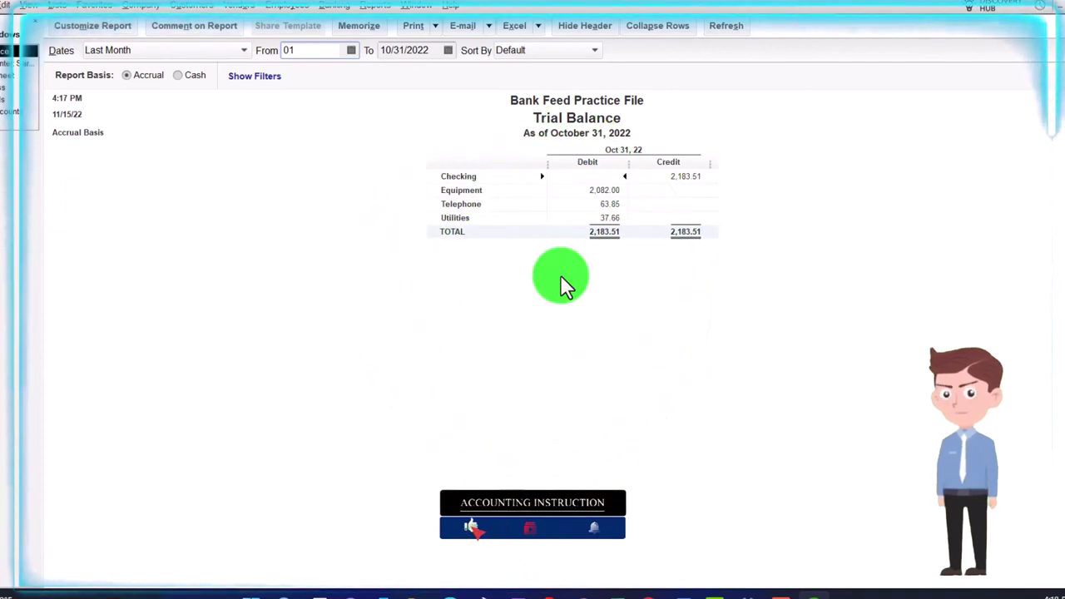
text(0122)
key(Tab)
text(1231)
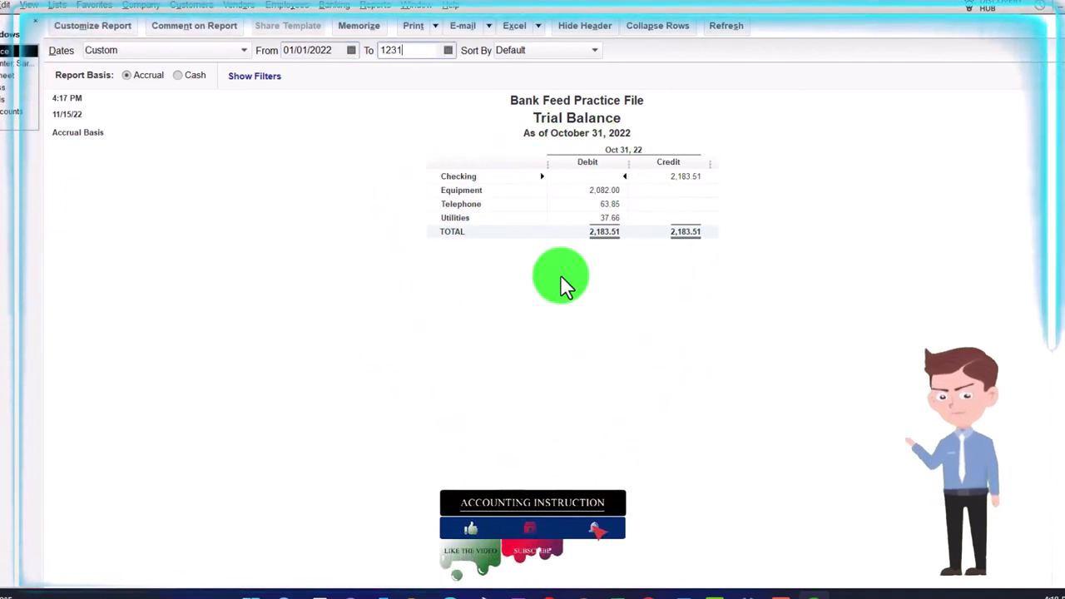
key(Tab)
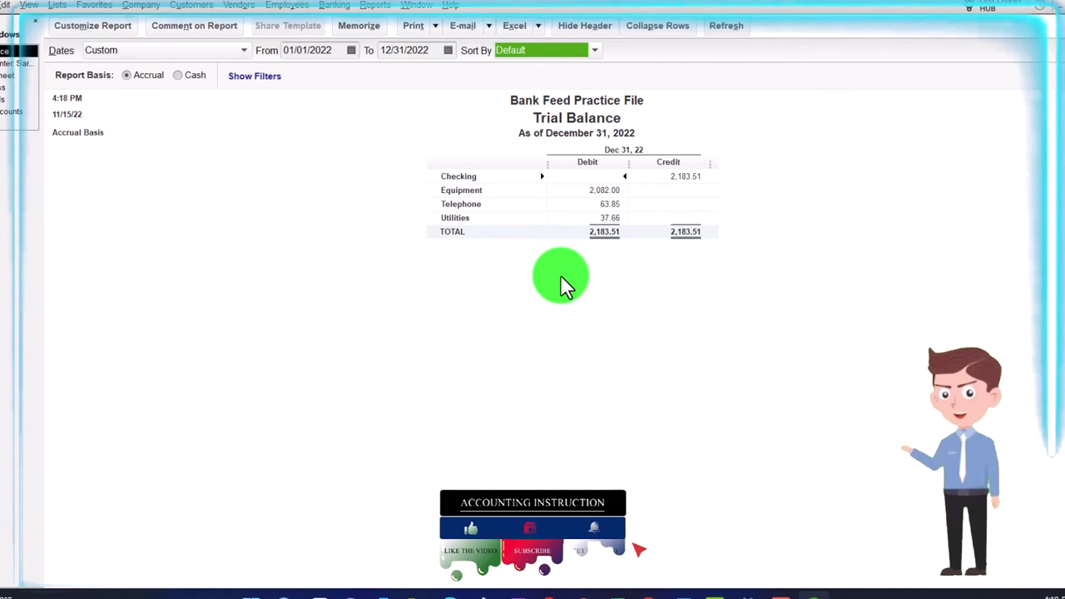
Customize the Trial Balance fonts by enlarging the column labels to size 16 and applying the change to all related fonts.
click(99, 31)
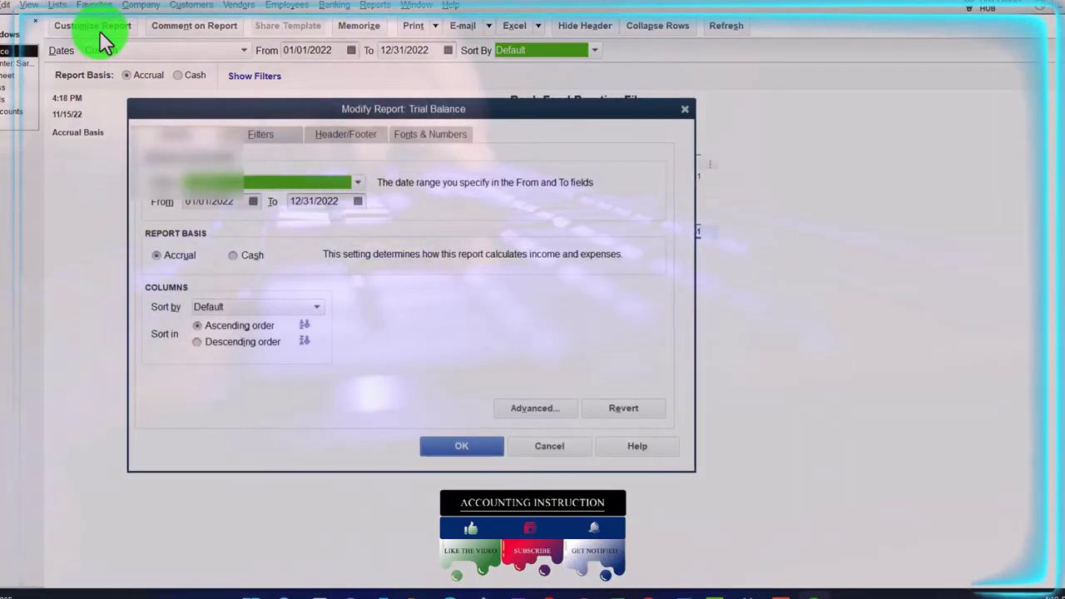
click(430, 136)
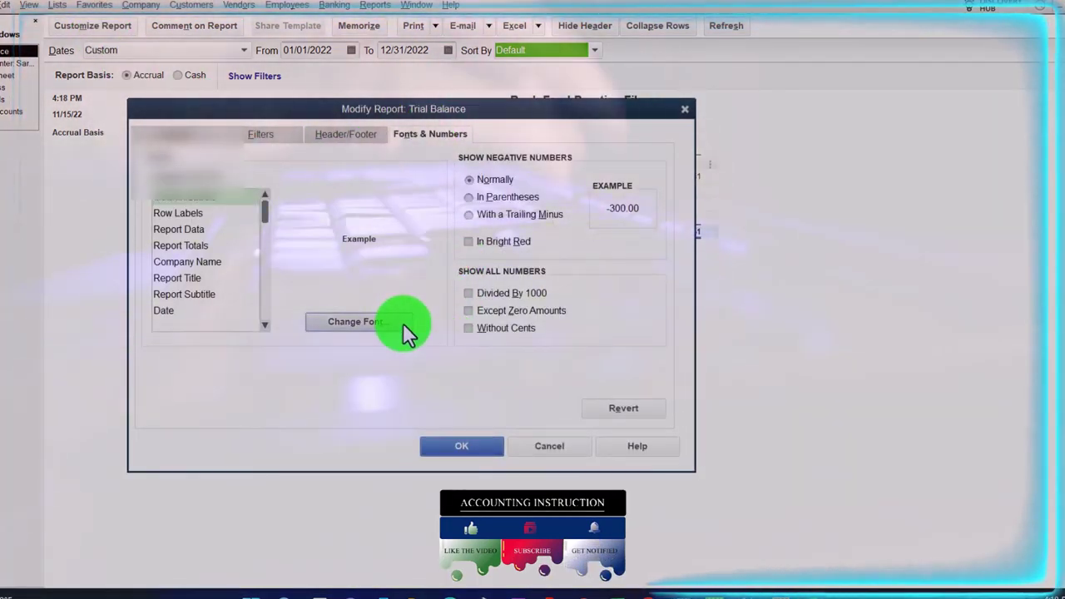
click(402, 323)
click(391, 278)
click(390, 279)
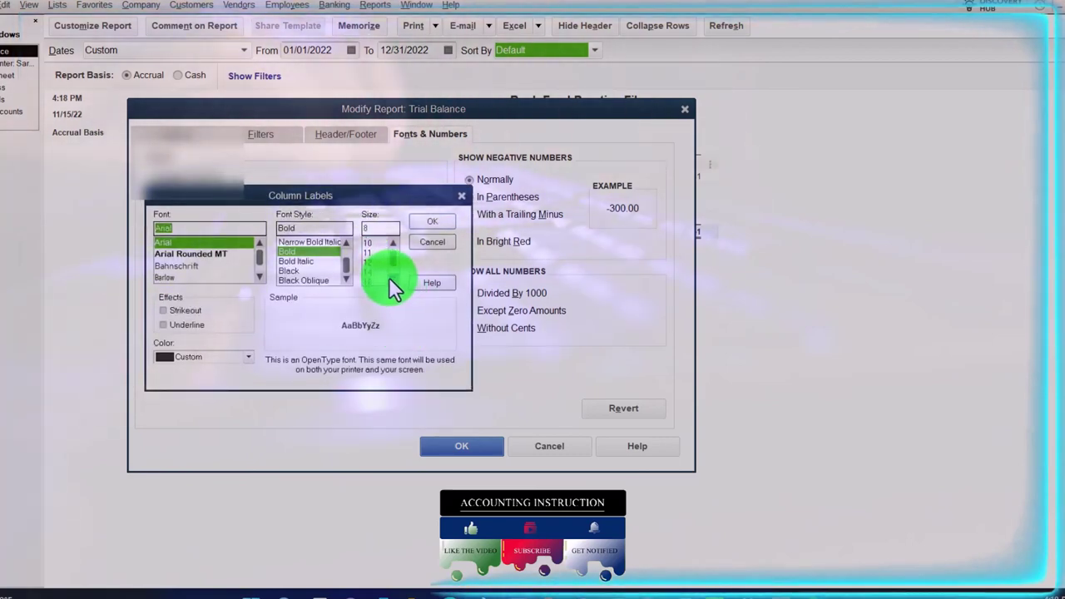
click(371, 279)
click(430, 225)
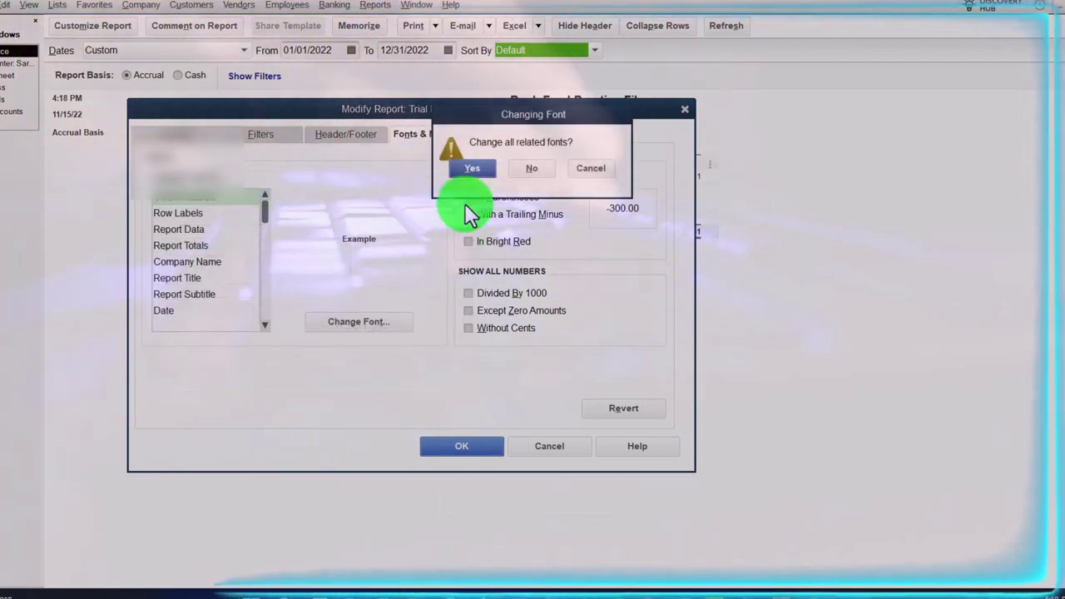
click(474, 165)
click(461, 447)
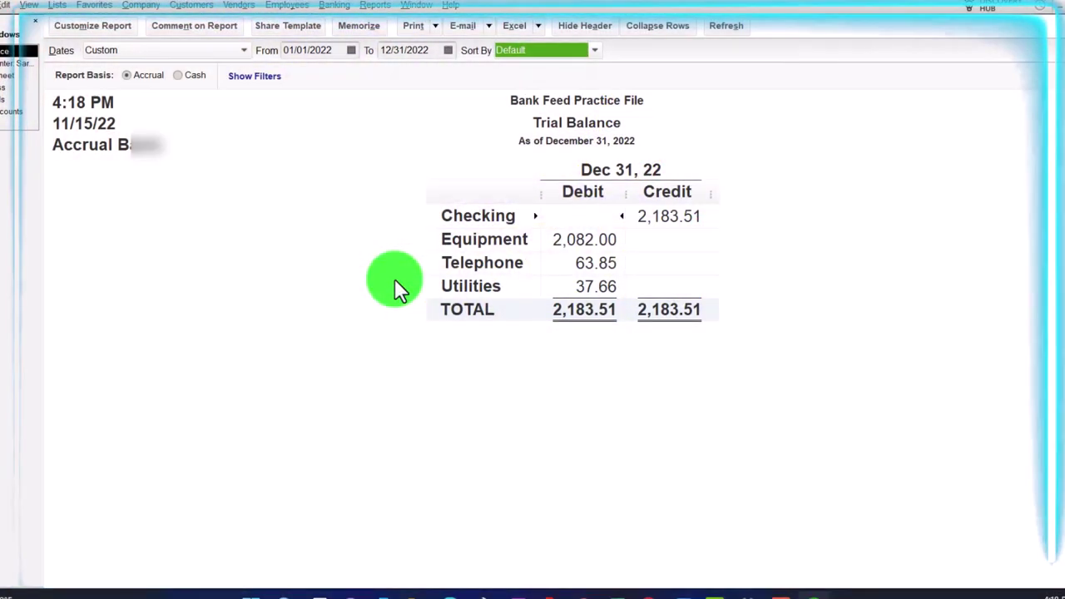
Open the Transaction List by Date report and set its date range from 01/01/2022 to 12/31/2022.
click(412, 35)
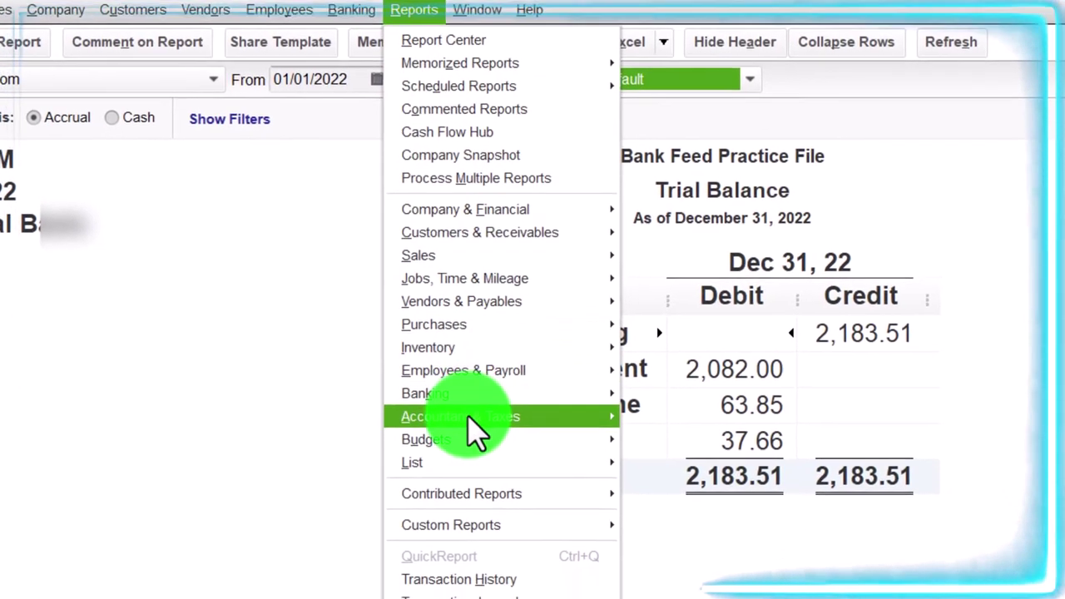
mouse_move(483, 456)
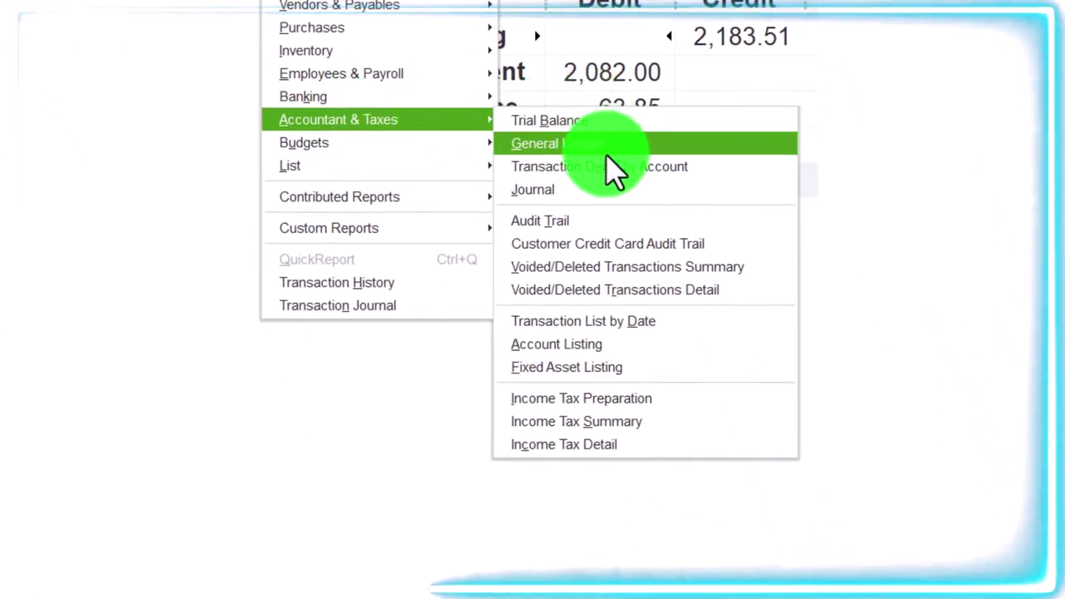
click(643, 324)
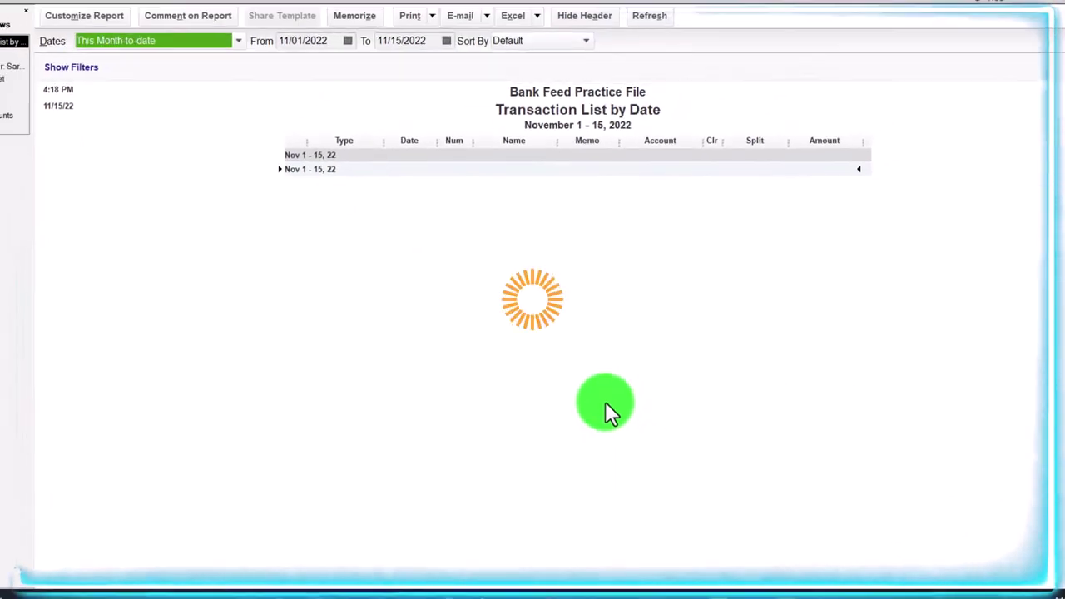
text(01/01/22)
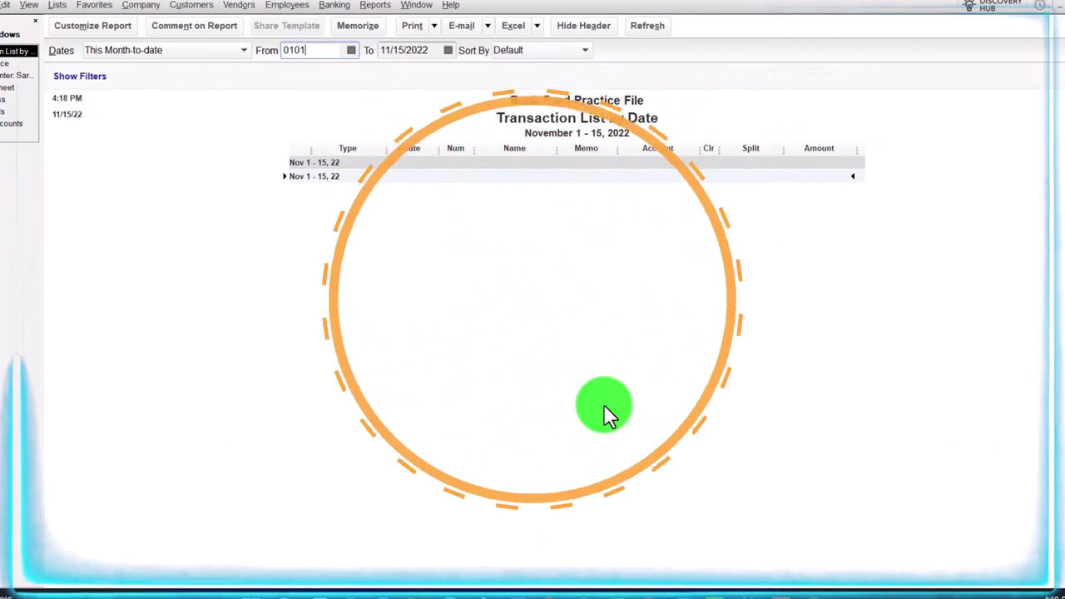
key(Tab)
text(12/3)
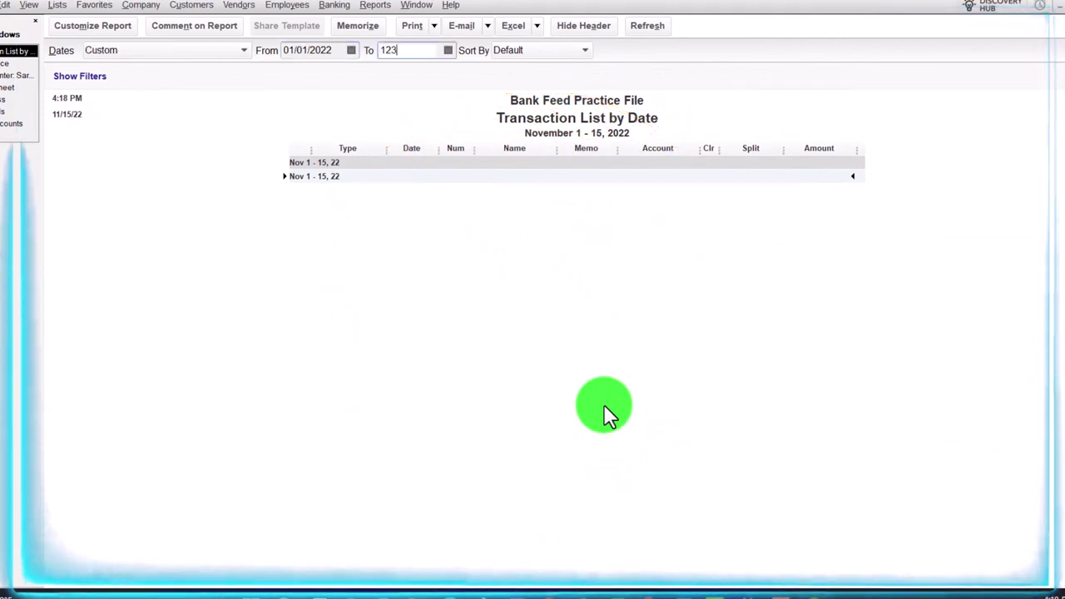
text(1)
key(Tab)
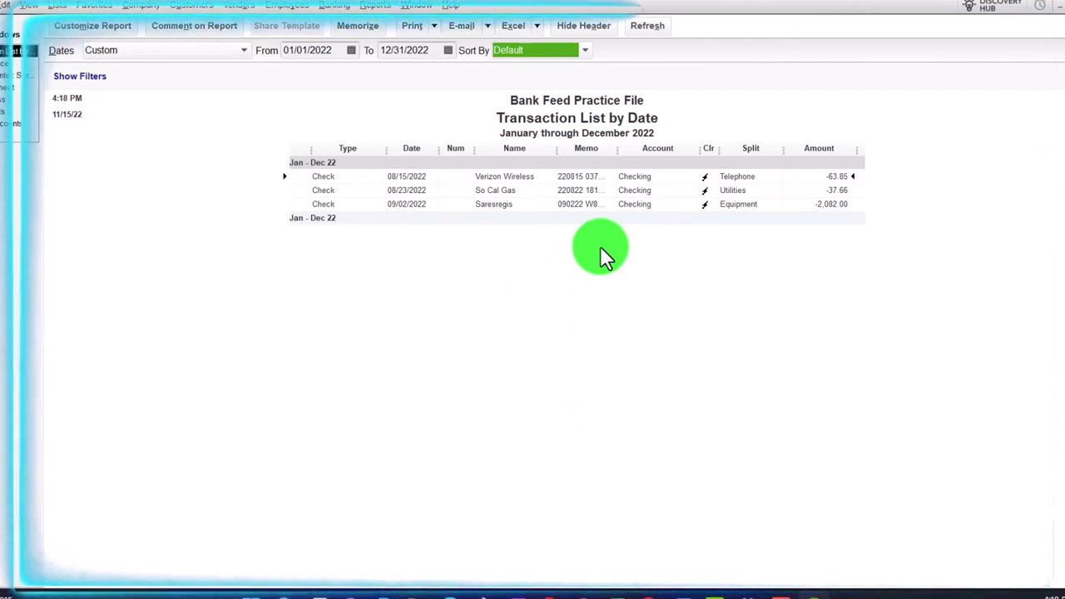
Open the Journal report, dismiss the collapsing and expanding notice, and set the date range from 01/01/2022 to 12/31/2022.
click(375, 5)
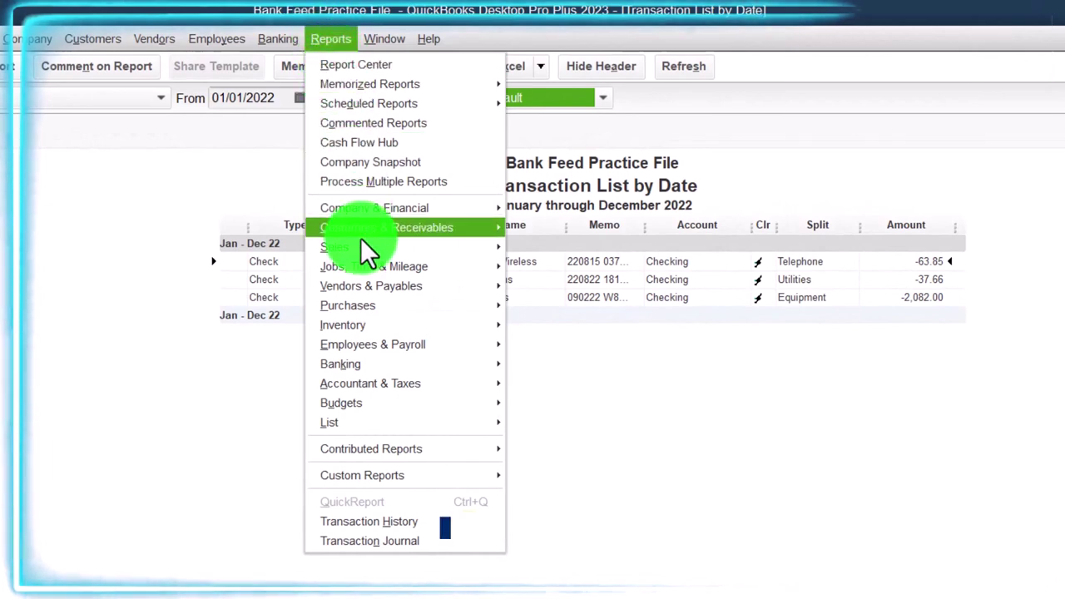
mouse_move(470, 383)
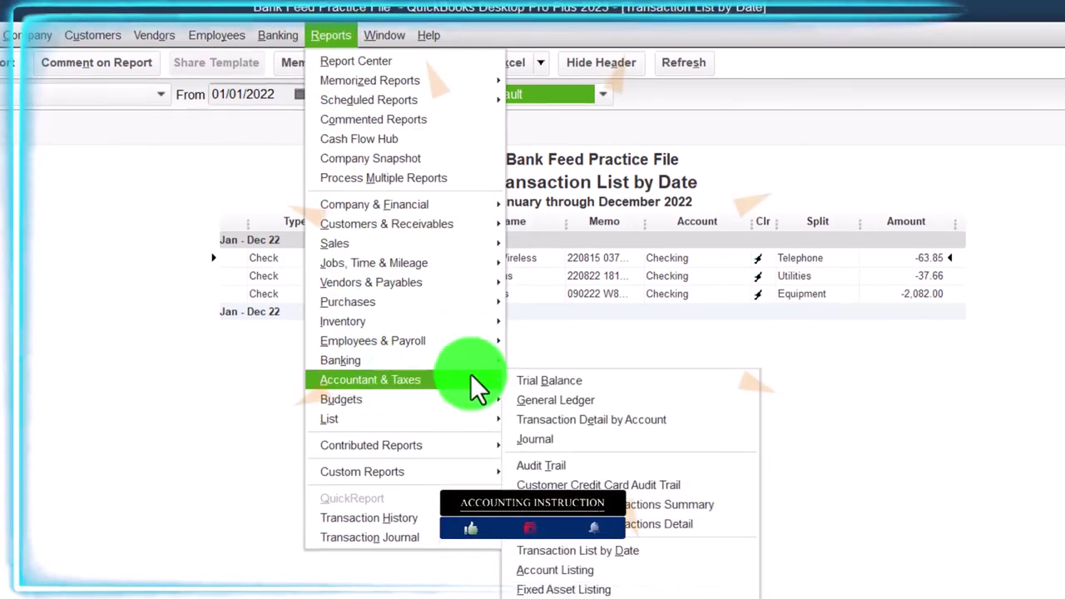
click(543, 259)
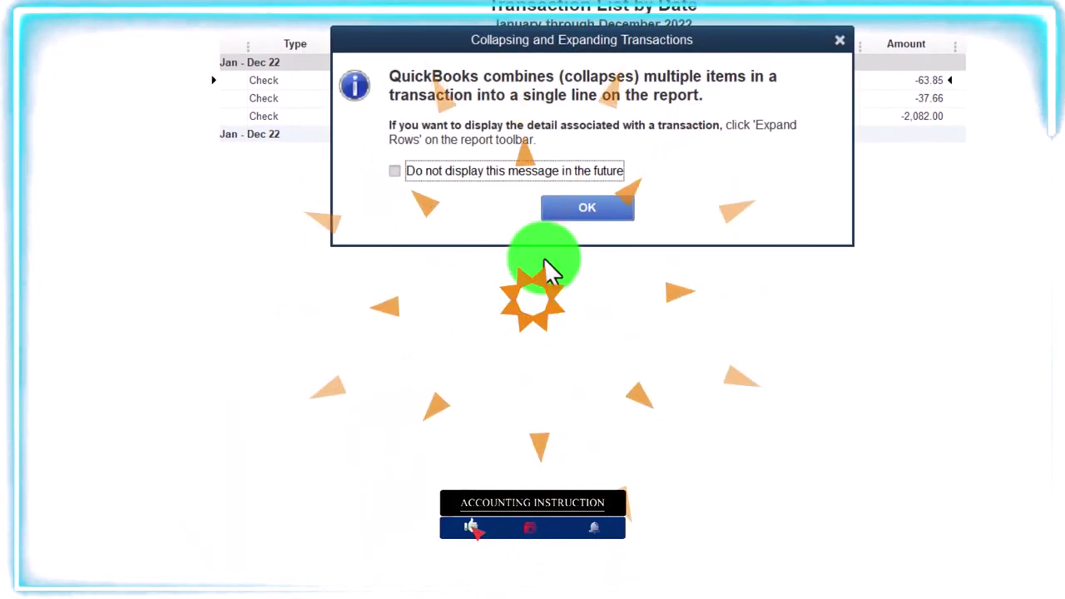
click(601, 208)
text(0)
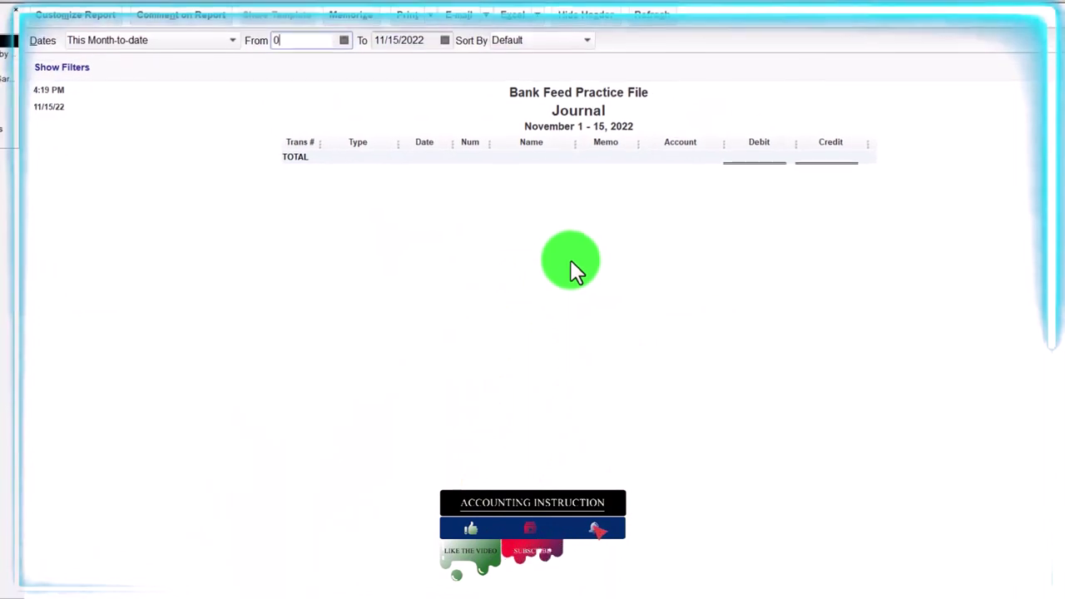
text(1/01/202)
key(Tab)
text(123122)
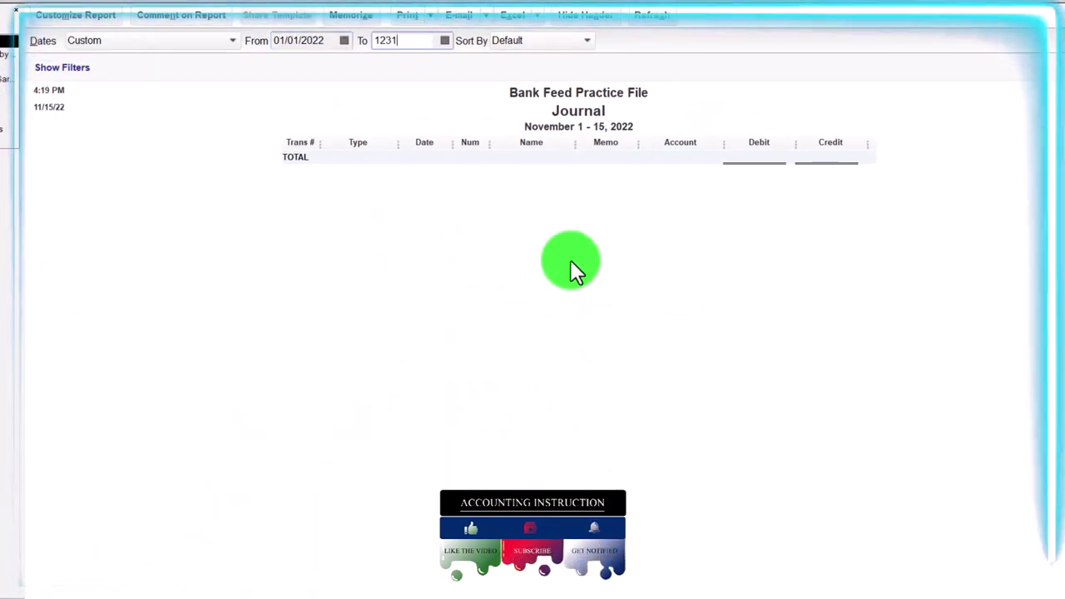
key(Tab)
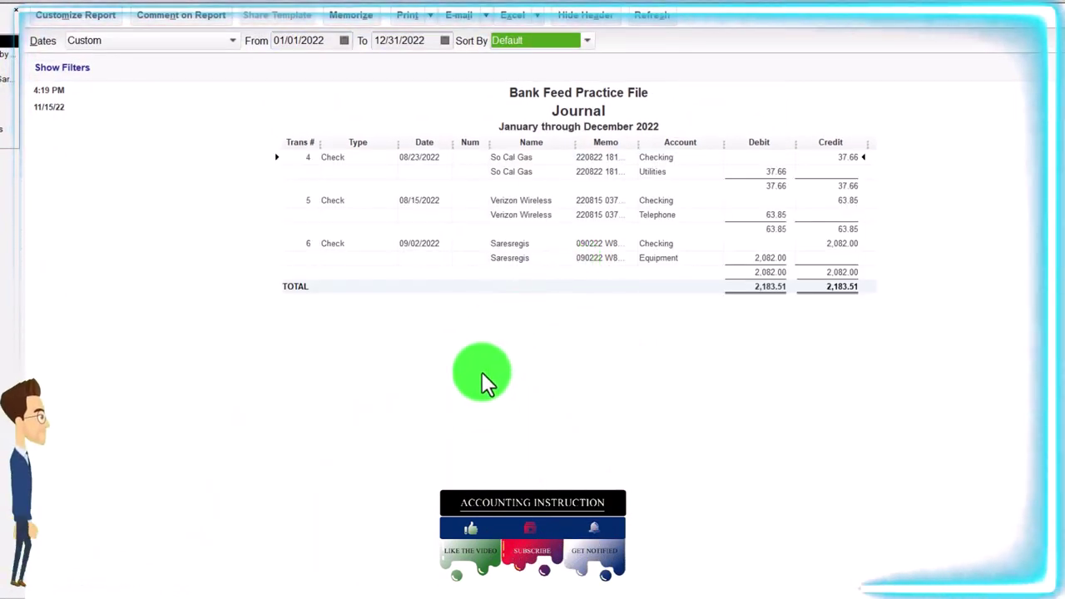